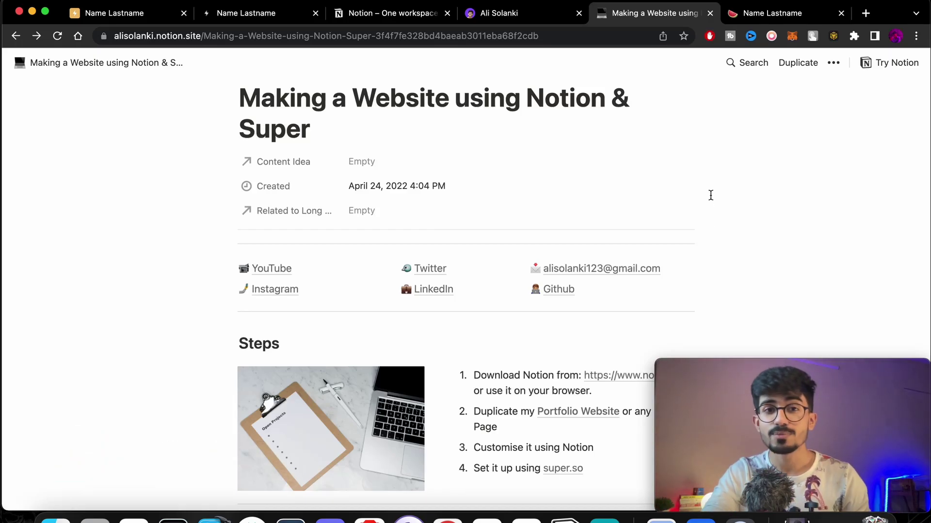
Scroll through the published Making a Website using Notion & Super guide, then switch to the live portfolio tab.
scroll(710, 189, "up", 1)
scroll(710, 188, "down", 5)
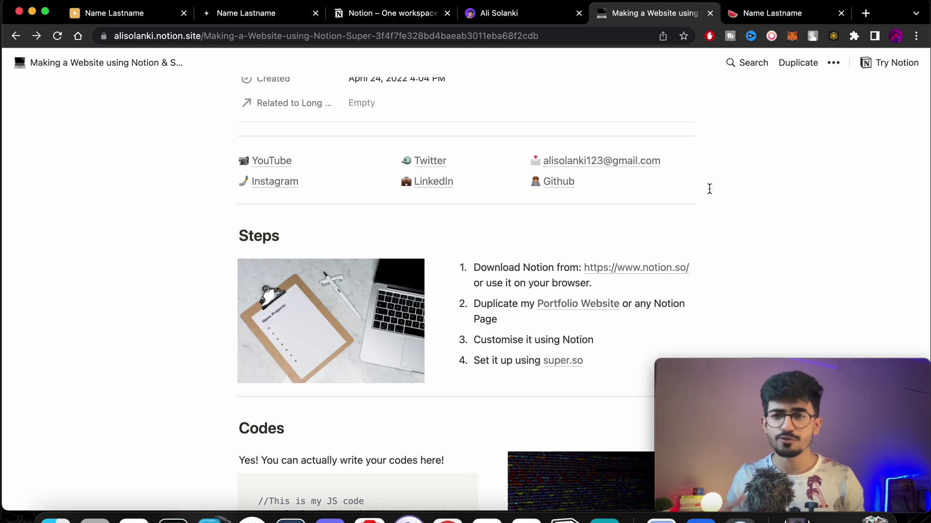
scroll(630, 146, "down", 2)
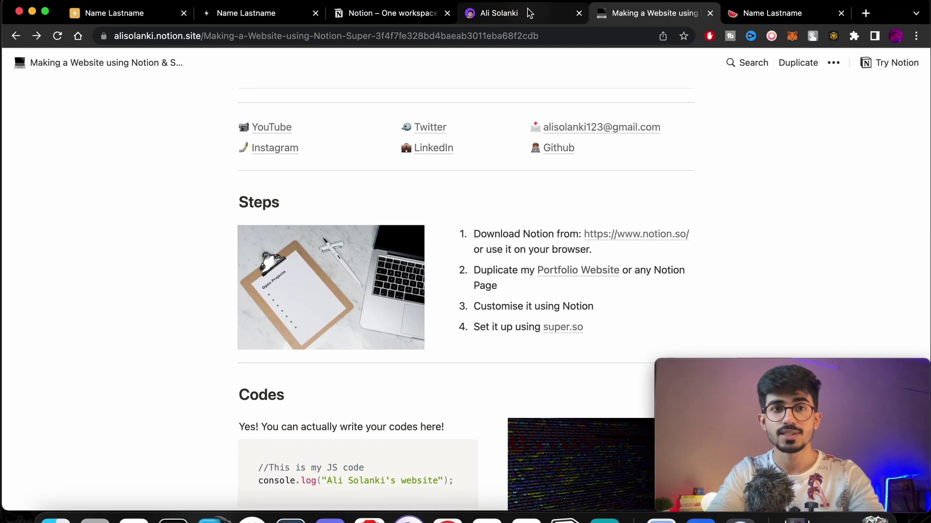
key("ctrl+shift+Tab")
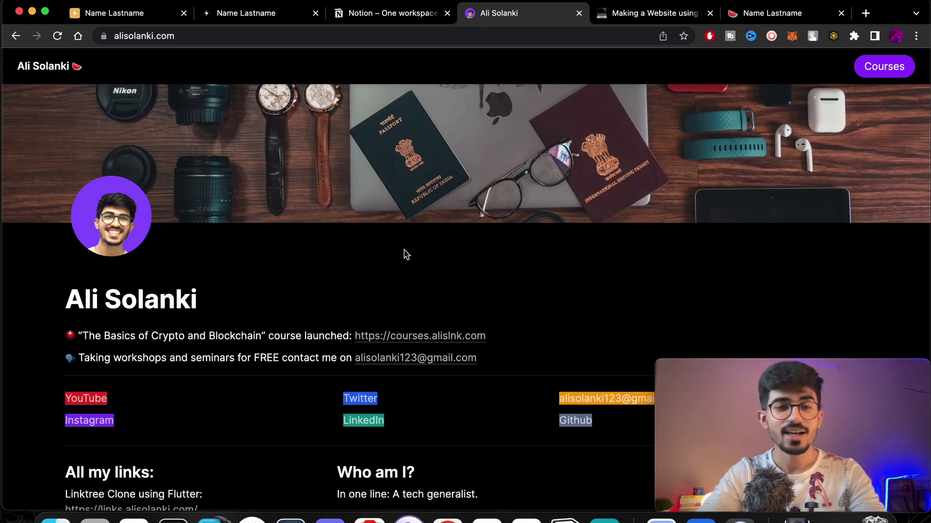
Scroll the live portfolio site down to its footer and back up.
scroll(406, 254, "down", 3)
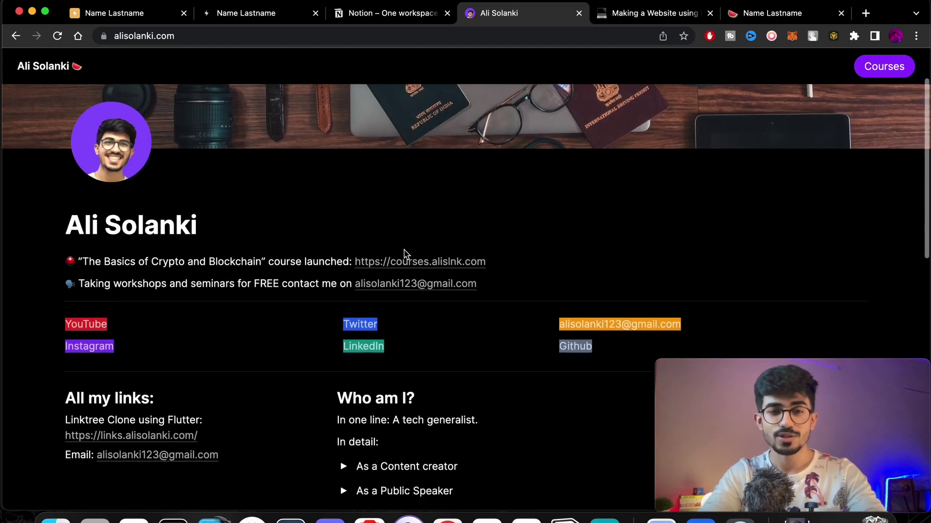
scroll(406, 254, "down", 10)
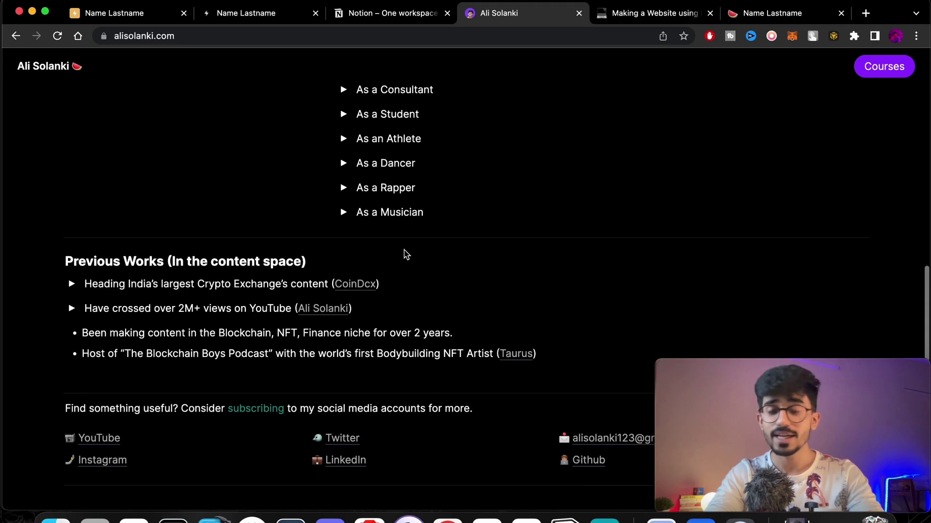
scroll(406, 254, "down", 2)
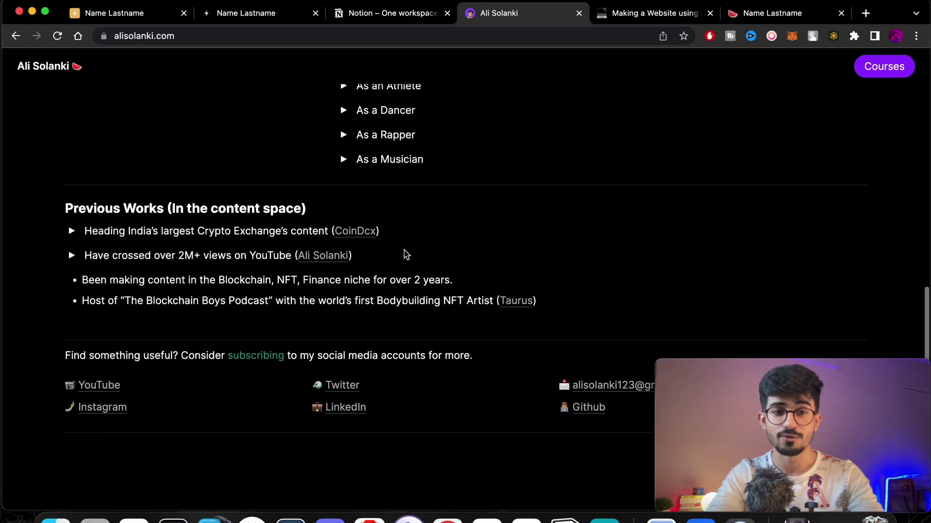
scroll(406, 254, "down", 2)
scroll(406, 254, "up", 15)
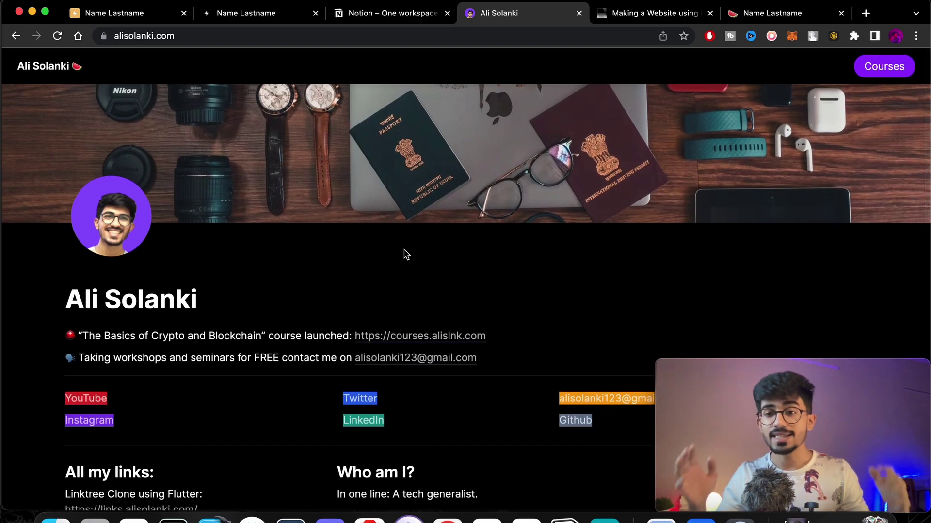
Switch between the browser tabs, ending on the Making a Website using Notion & Super guide.
left_click(629, 17)
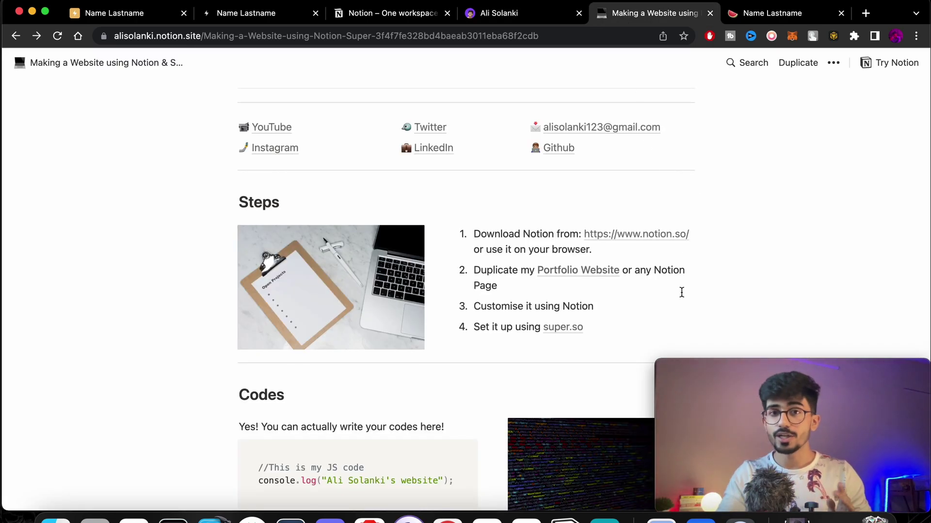
left_click(532, 14)
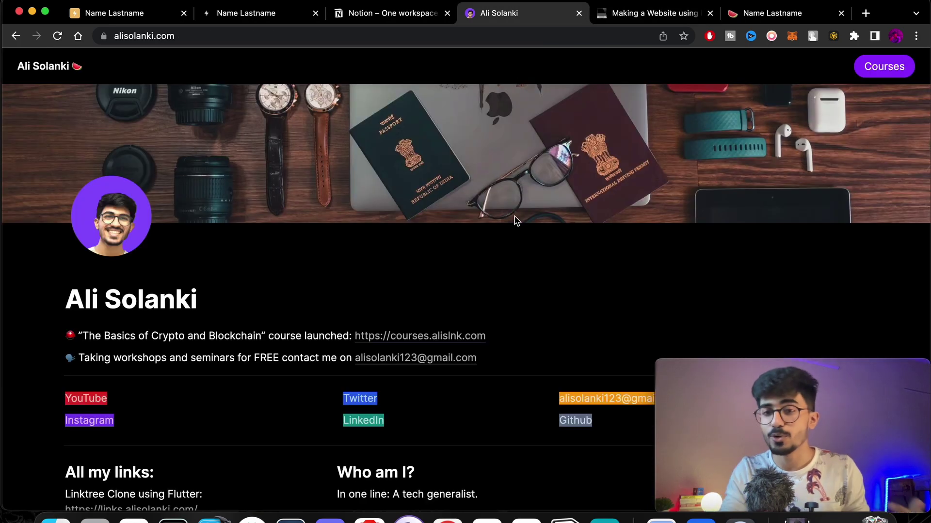
left_click(650, 11)
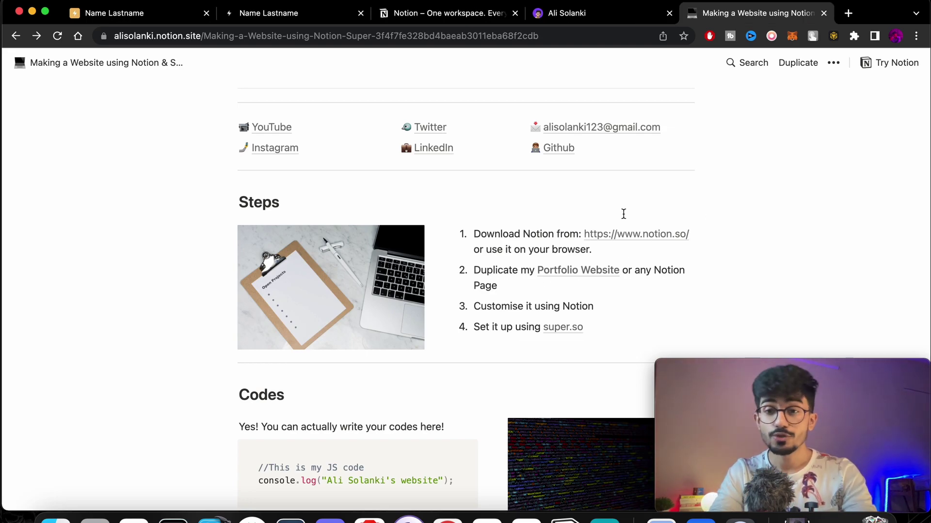
In the Notion desktop app, open the portfolio profile page and copy its public web link.
left_click(565, 519)
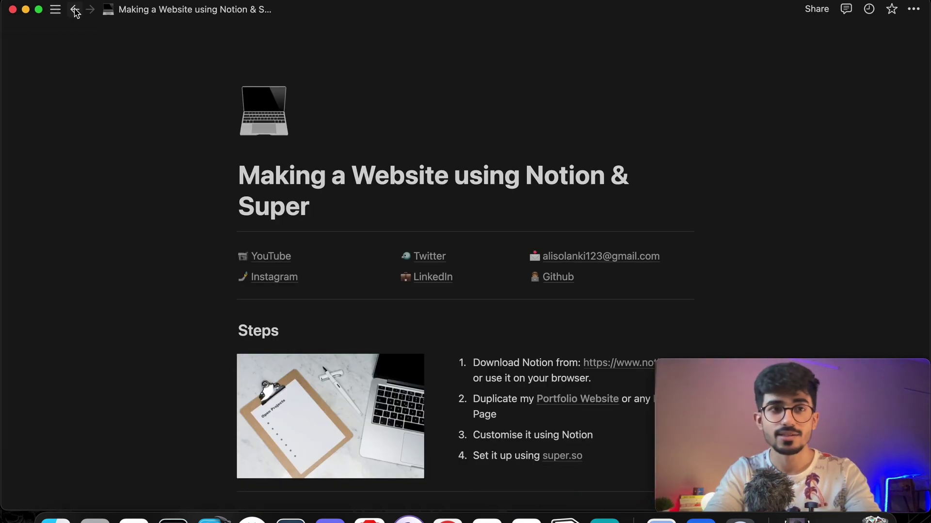
left_click(56, 9)
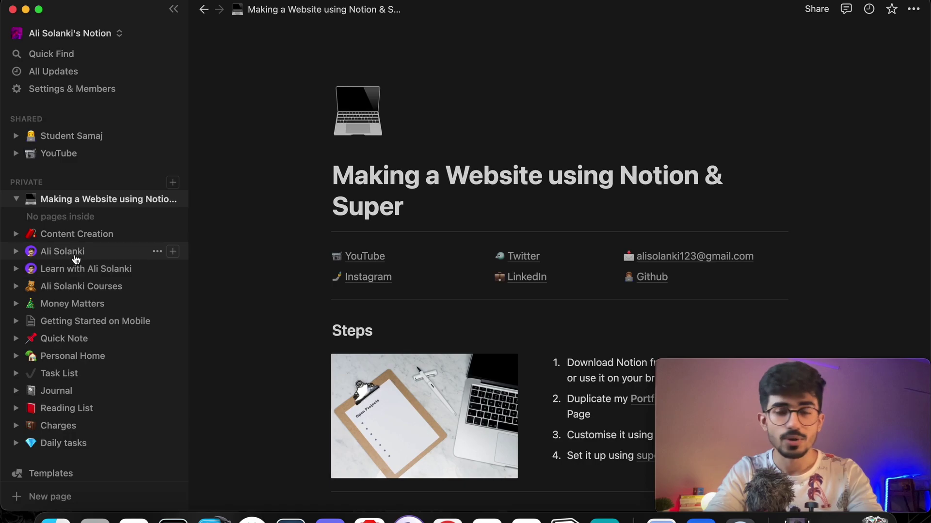
left_click(68, 252)
left_click(814, 9)
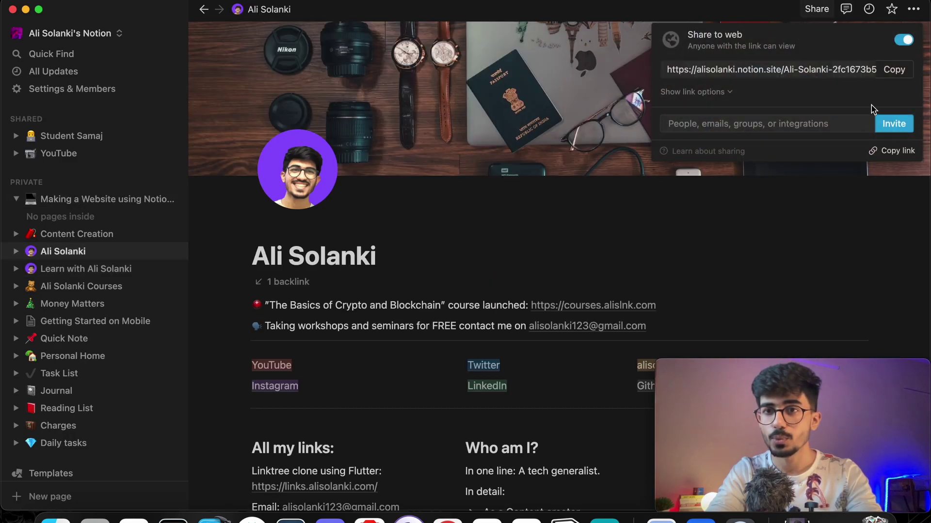
left_click(892, 69)
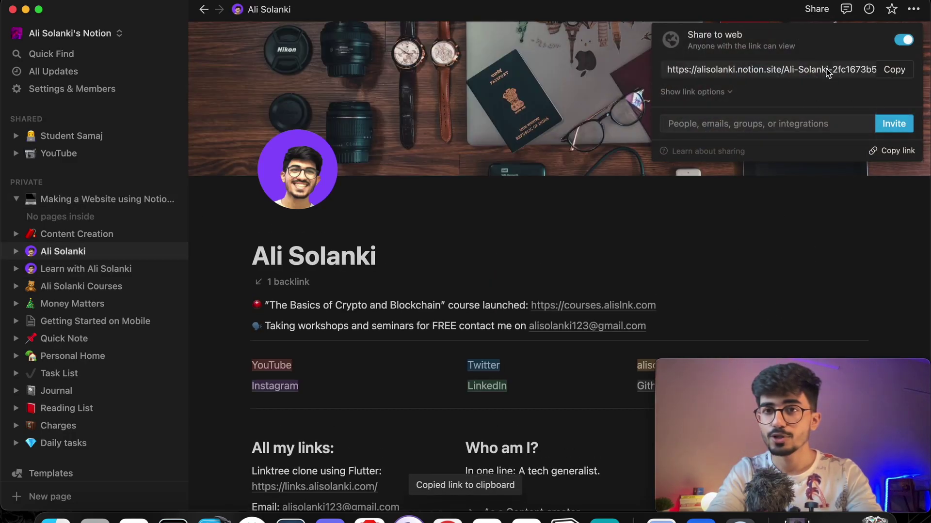
Open the copied public link in a new browser tab.
key("ctrl+Up")
left_click(406, 179)
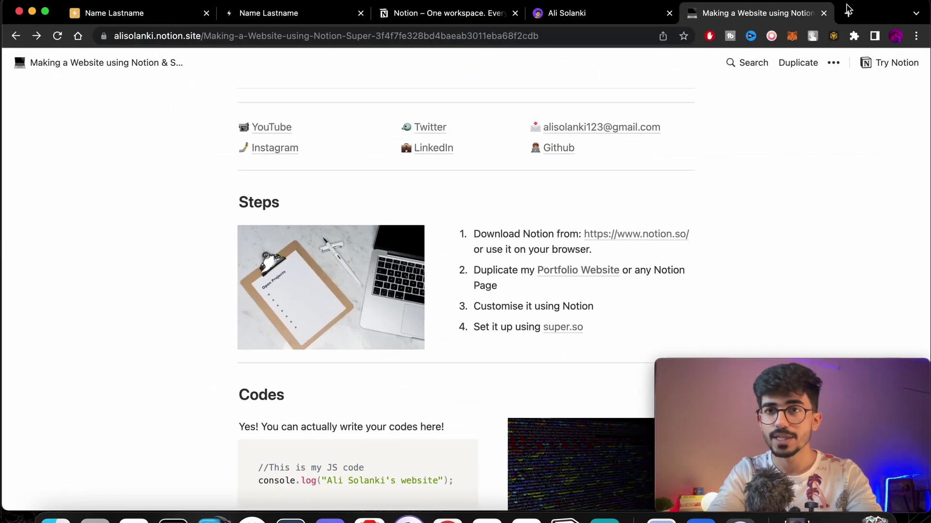
key("super+t")
key("super+v")
key("Return")
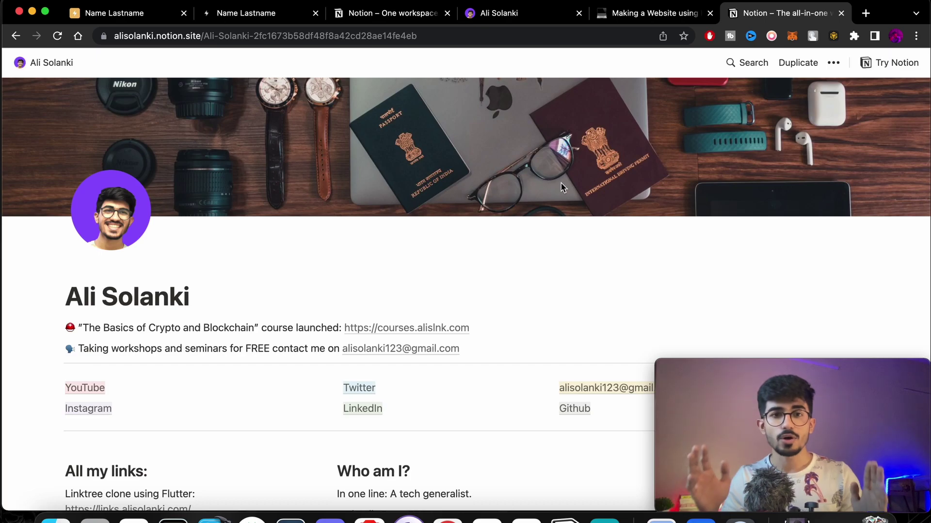
Compare the public notion.site profile page with the live alisolanki.com site, then return to the notion.site tab.
scroll(561, 187, "down", 9)
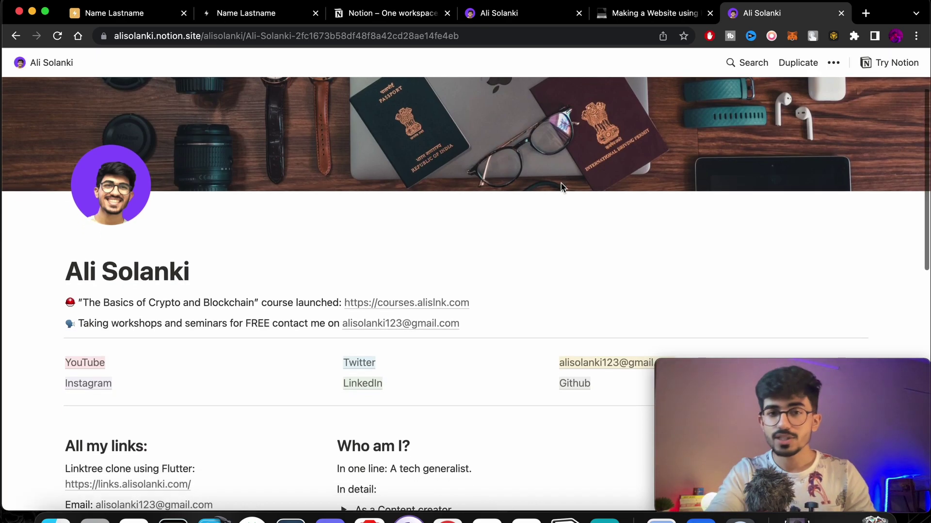
scroll(560, 183, "up", 9)
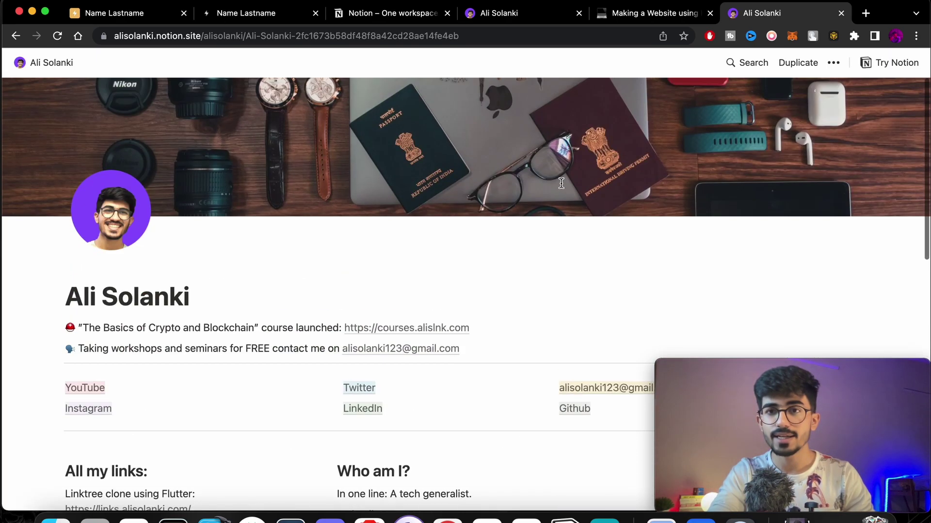
left_click(509, 13)
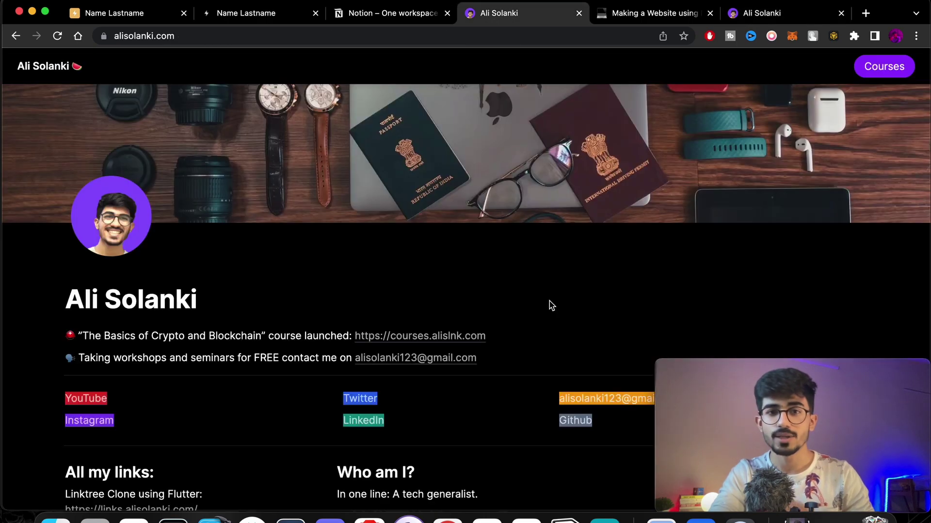
scroll(550, 306, "down", 9)
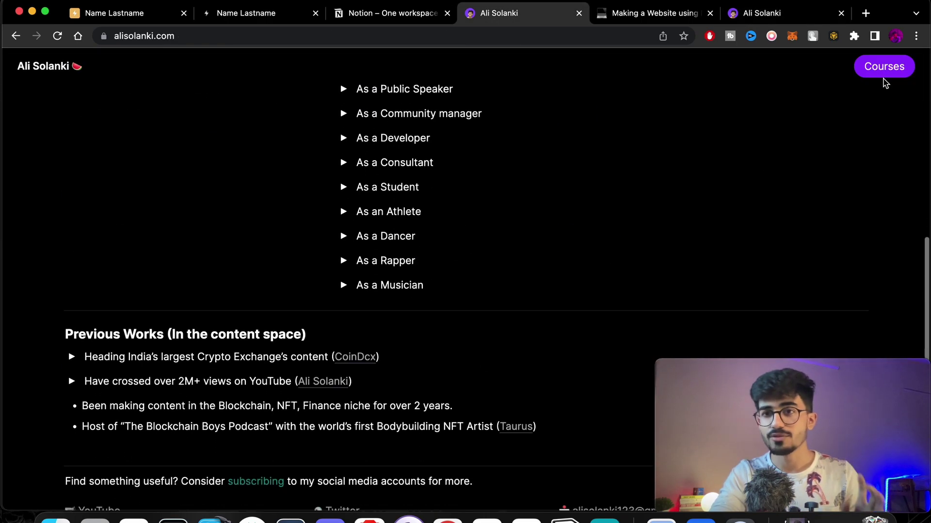
scroll(614, 228, "down", 5)
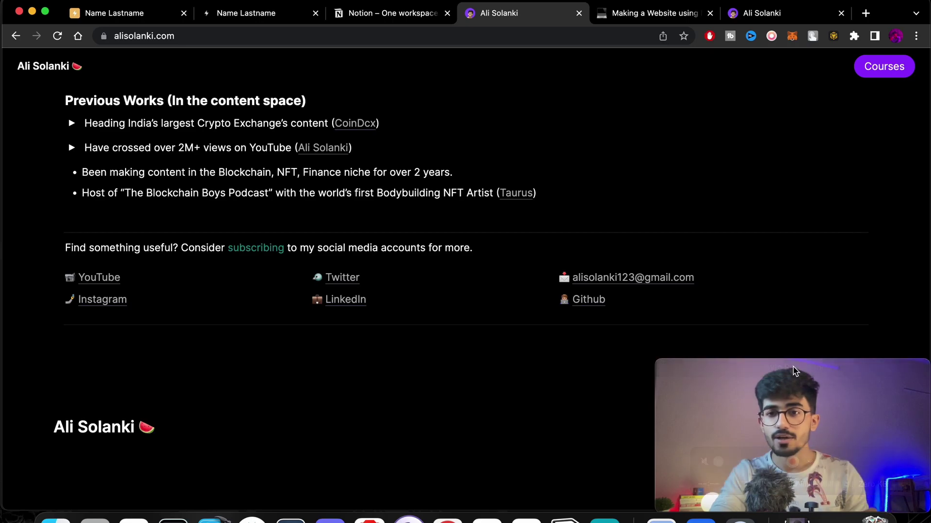
left_click_drag(781, 374, 826, 361)
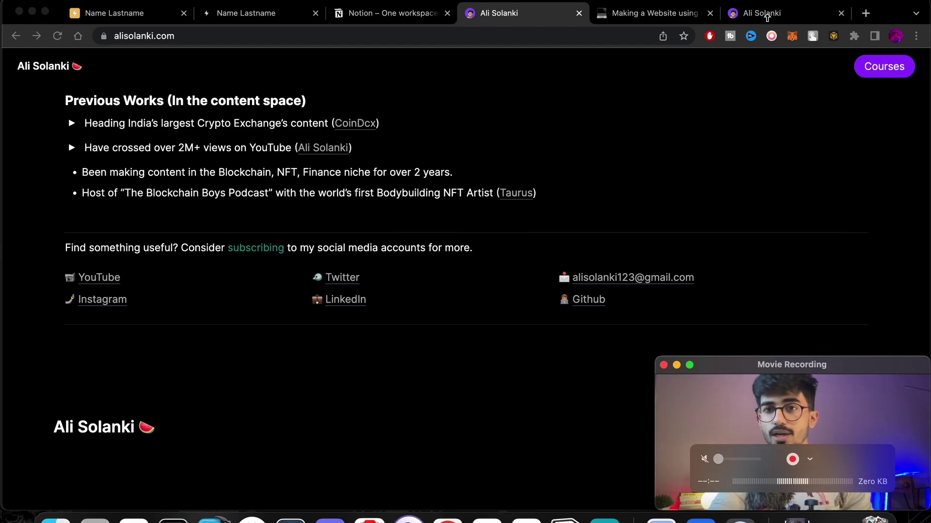
left_click(767, 15)
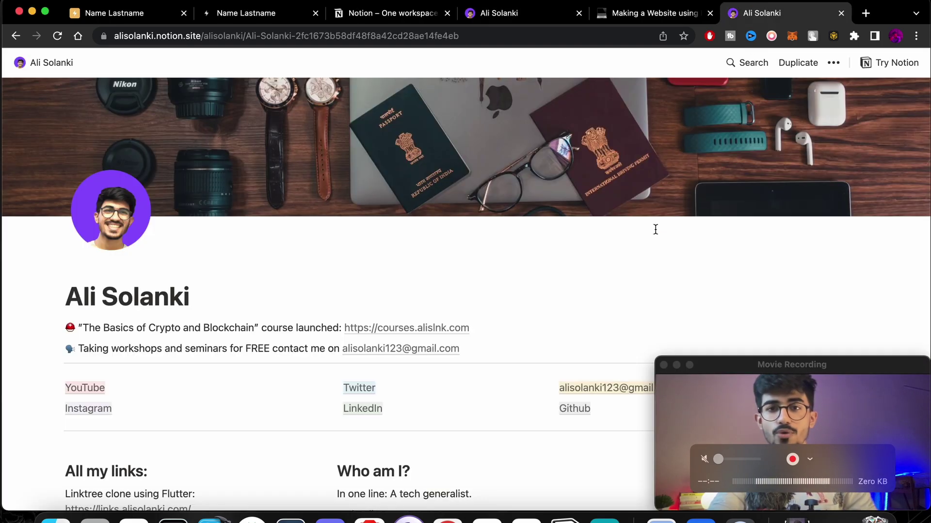
Duplicate the profile page and retitle the copy 'Name Lastname'.
left_click(805, 67)
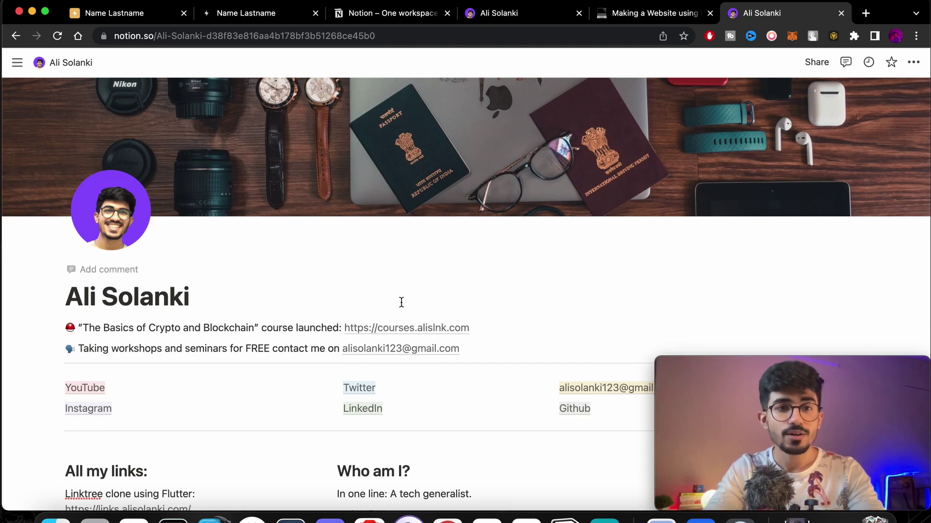
left_click_drag(224, 297, 51, 281)
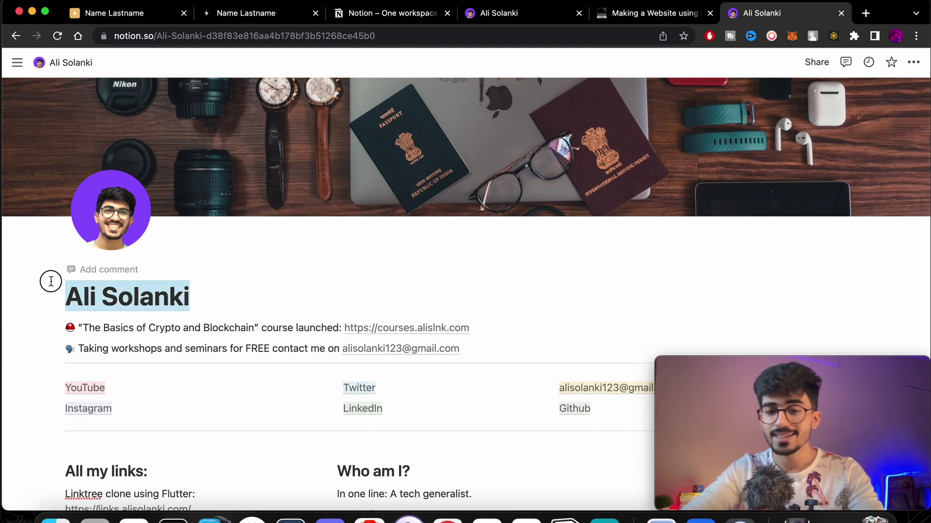
key("BackSpace")
type("Name ")
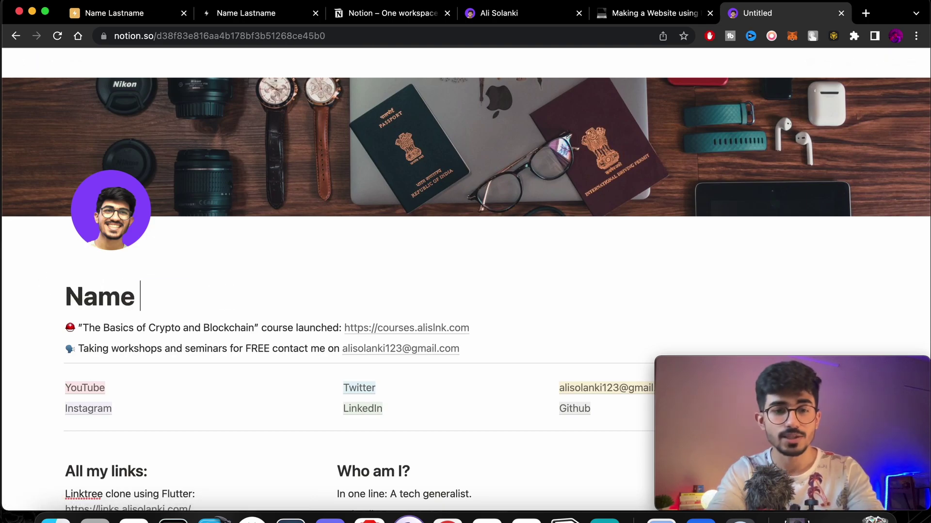
type("Lastname")
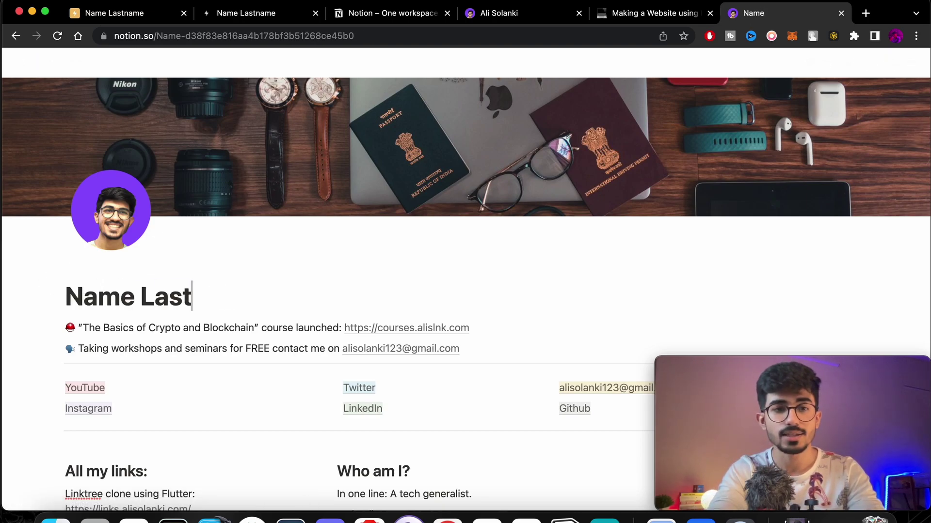
Replace the profile-photo page icon with the water wave emoji.
mouse_move(99, 228)
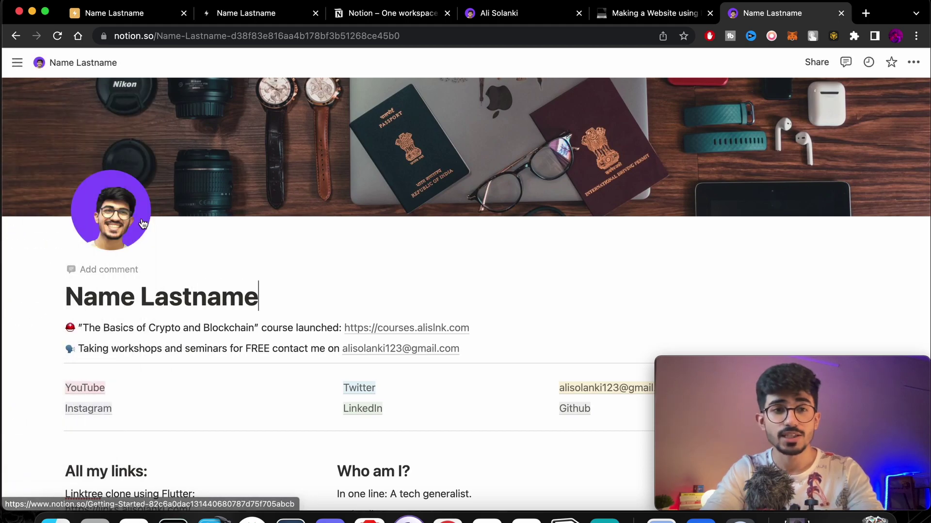
left_click(111, 214)
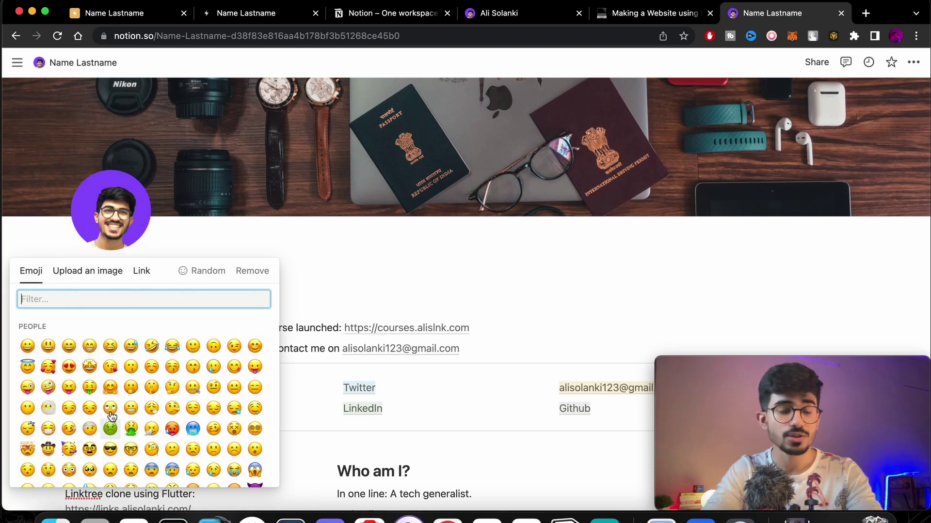
type("water")
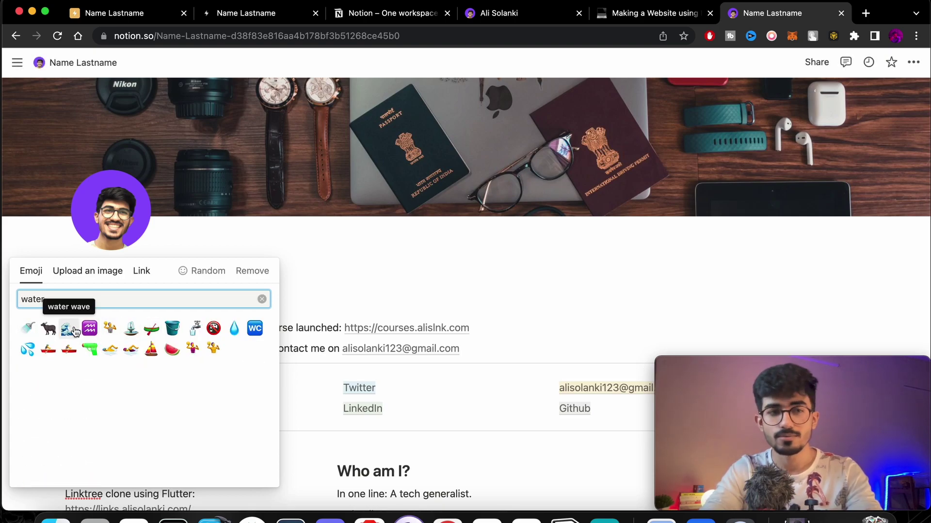
left_click(68, 329)
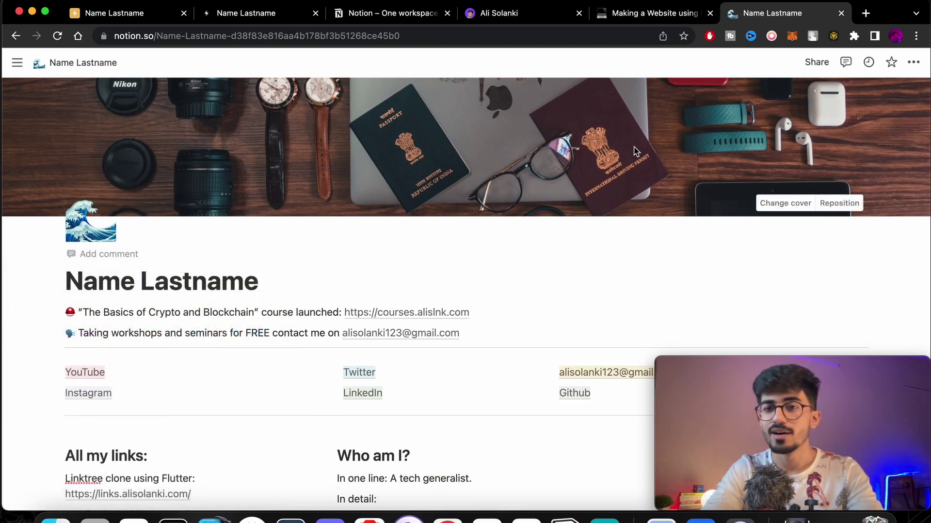
Apply the blue-to-red gradient cover and replace the two announcement lines with 'subtitle'.
left_click(776, 202)
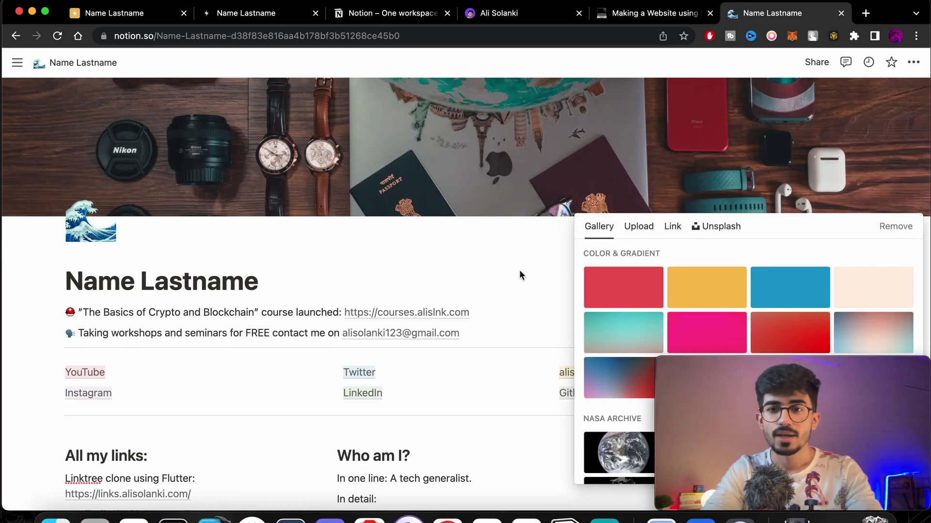
left_click(519, 275)
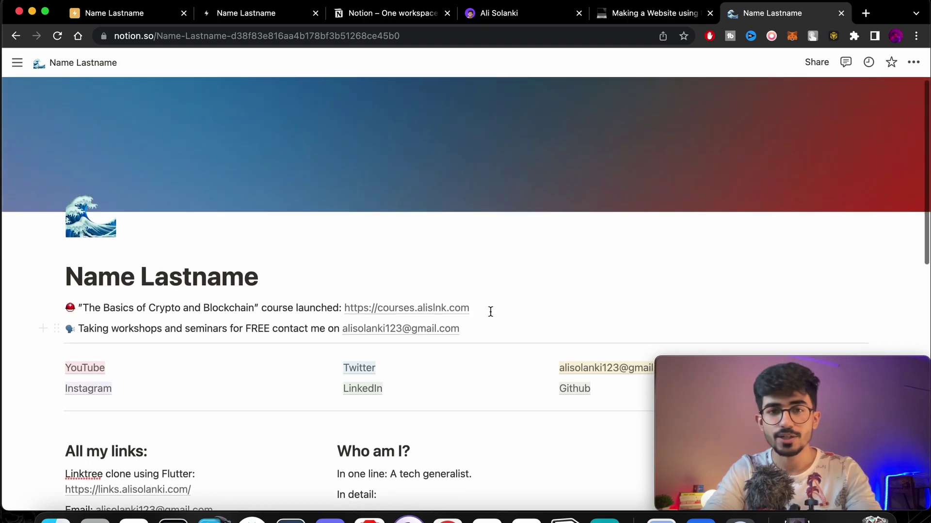
left_click_drag(465, 332, 70, 316)
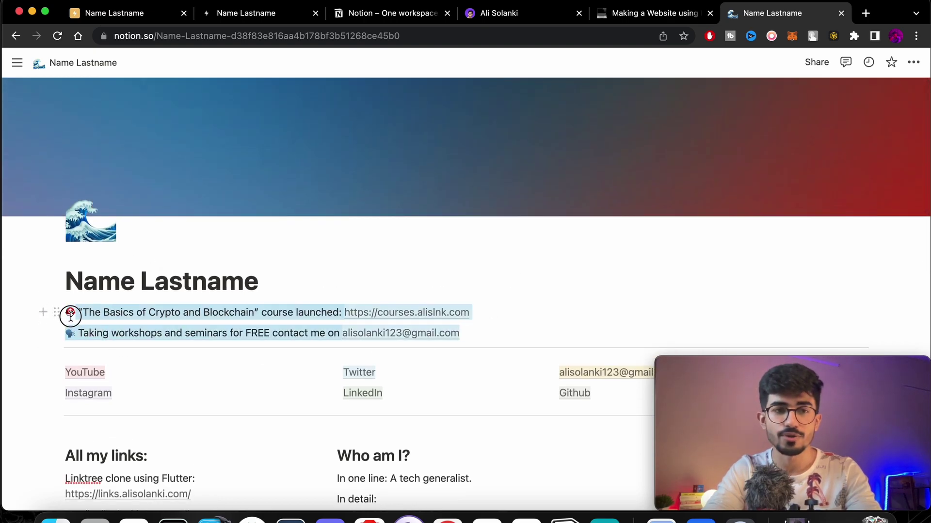
key("BackSpace")
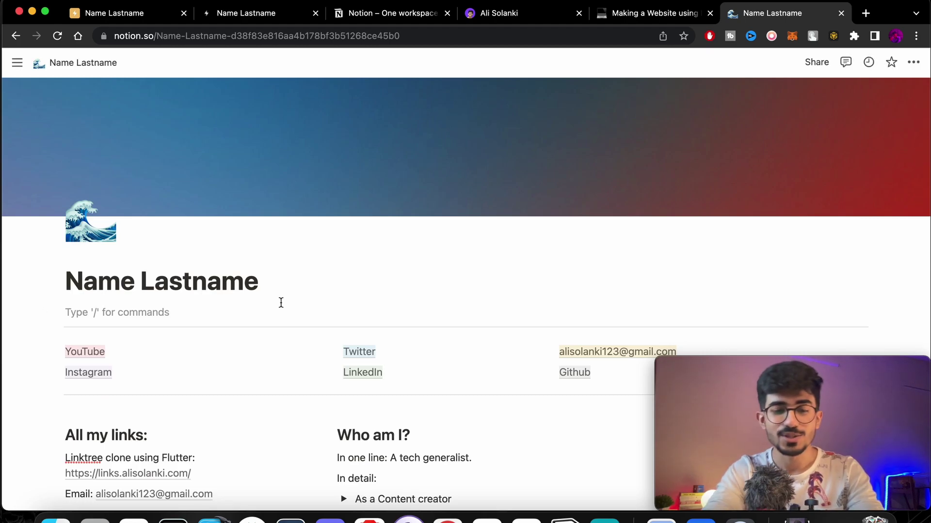
type("subtitle")
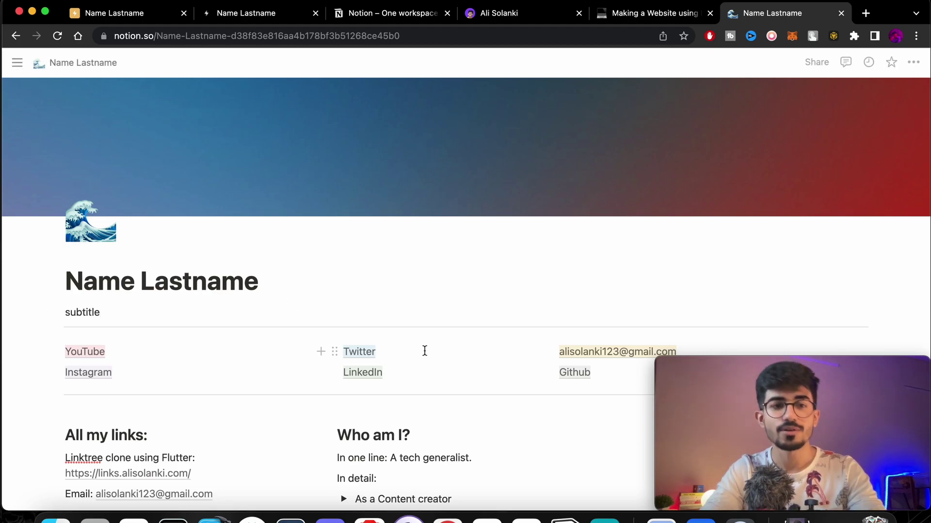
scroll(301, 185, "down", 3)
scroll(301, 185, "down", 1)
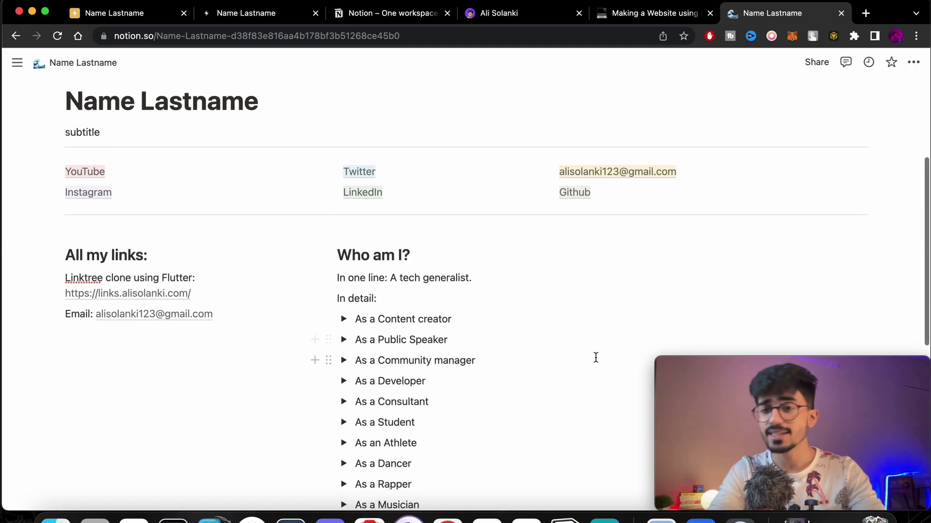
scroll(596, 358, "down", 2)
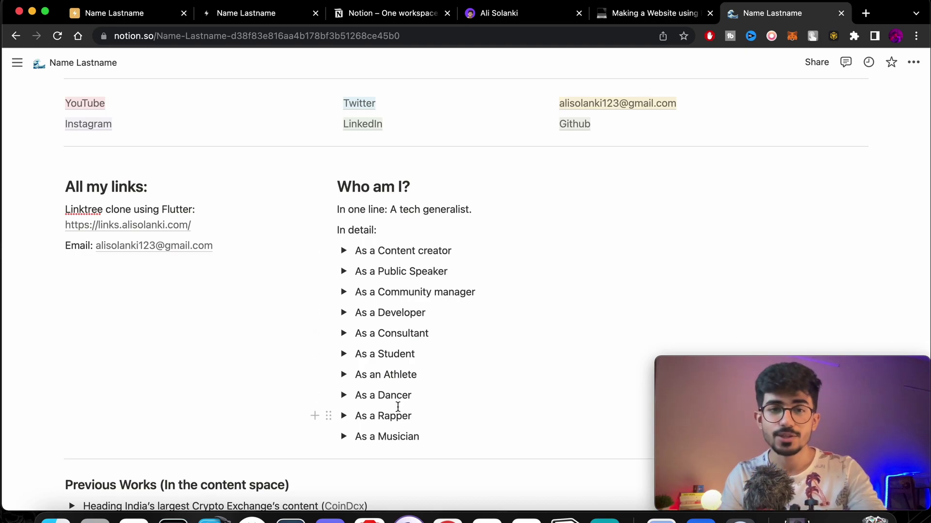
scroll(397, 408, "down", 1)
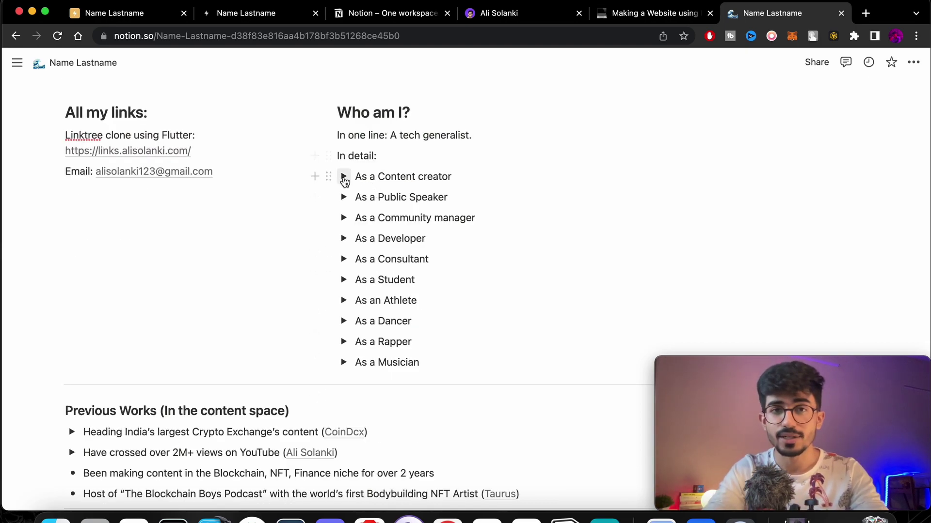
scroll(398, 282, "down", 5)
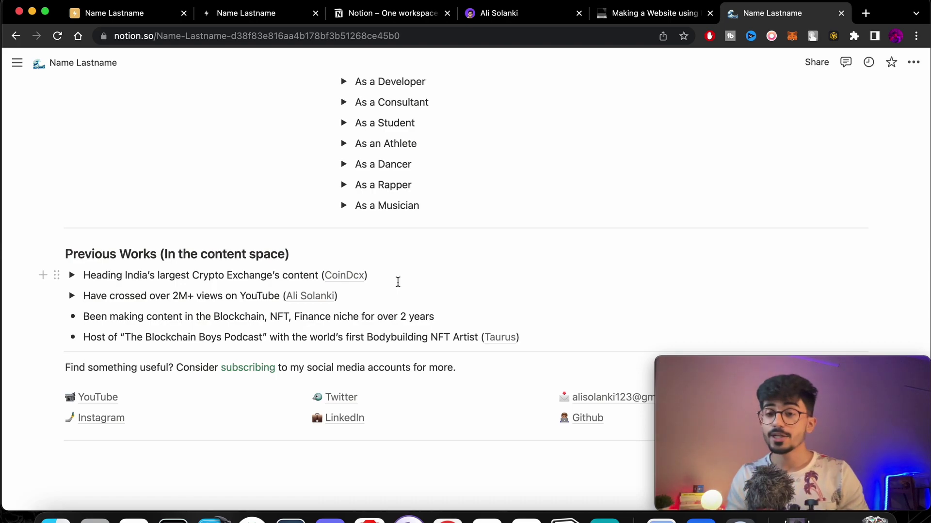
scroll(398, 283, "down", 2)
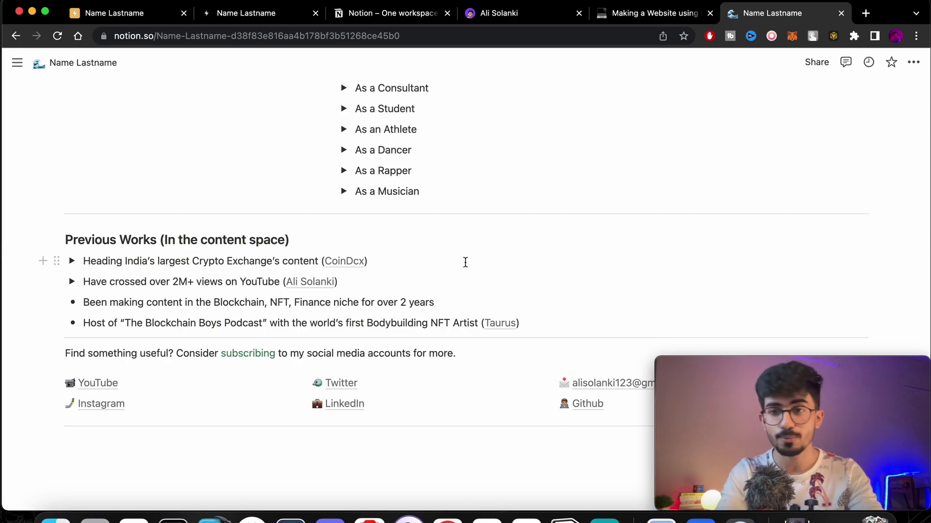
scroll(466, 262, "down", 3)
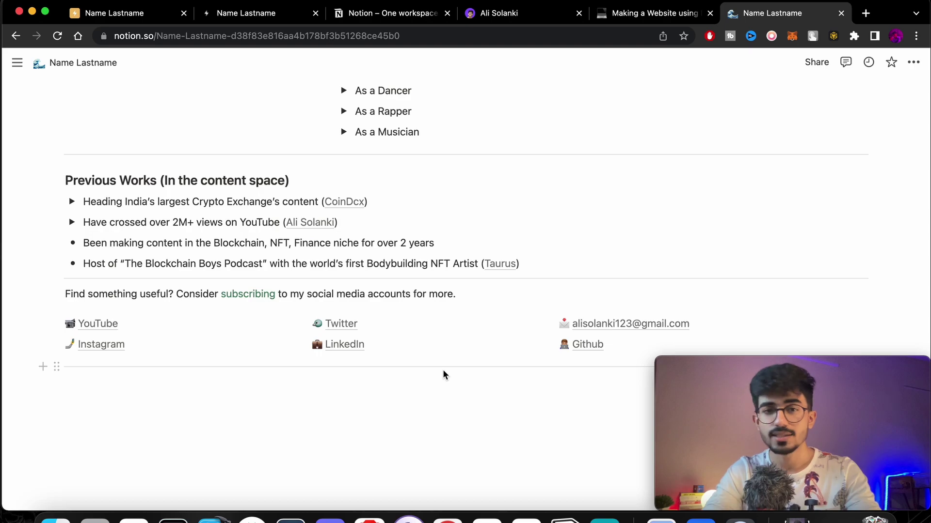
scroll(443, 373, "up", 10)
mouse_move(693, 205)
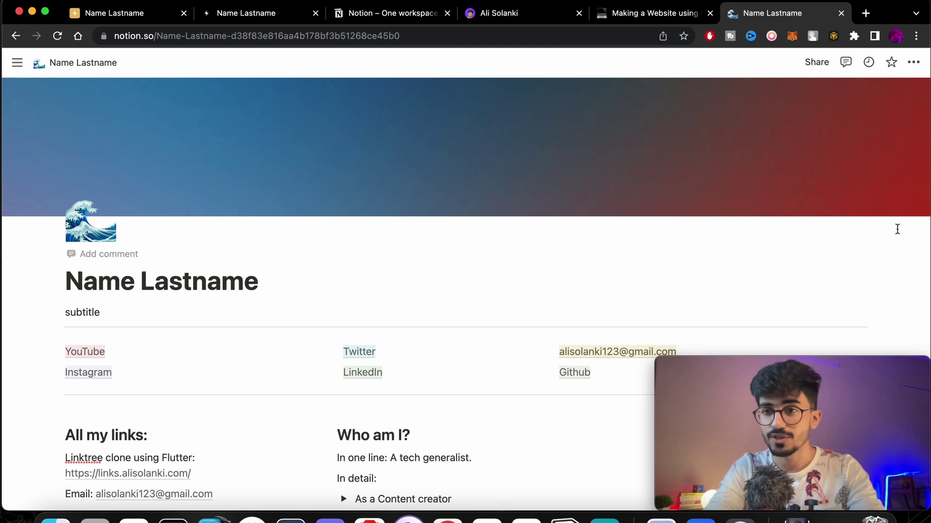
left_click_drag(927, 217, 325, 223)
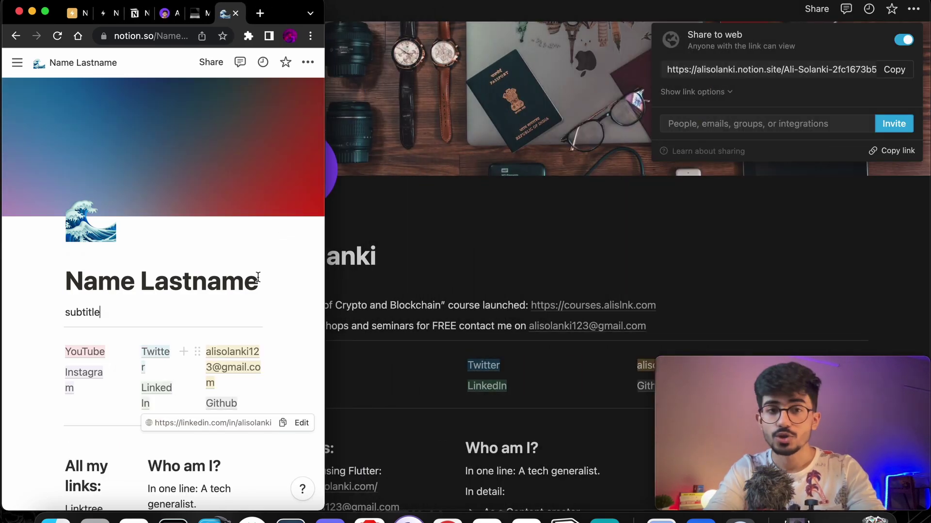
scroll(258, 314, "down", 3)
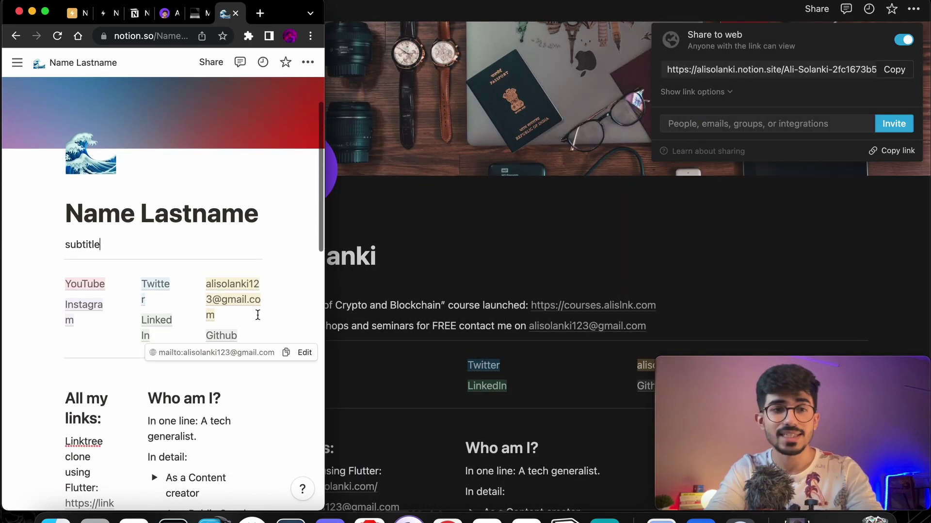
scroll(257, 315, "down", 5)
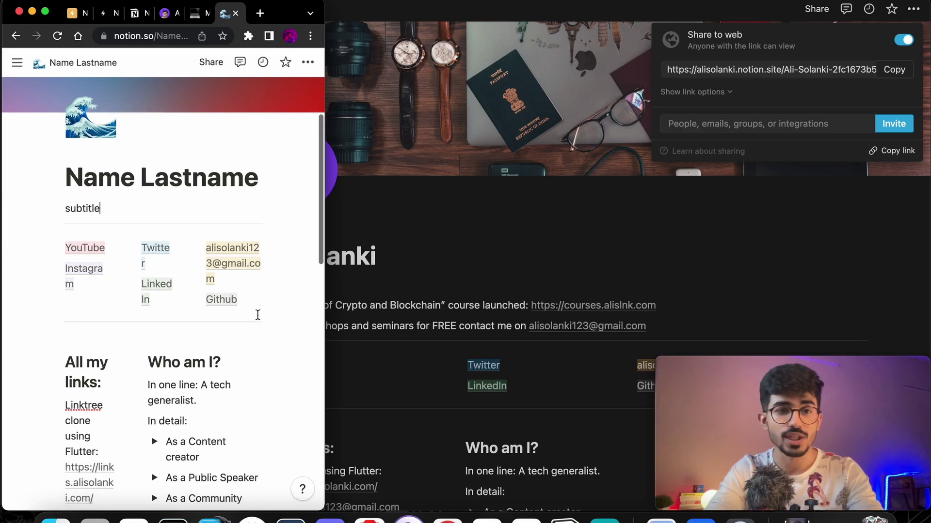
scroll(257, 315, "down", 10)
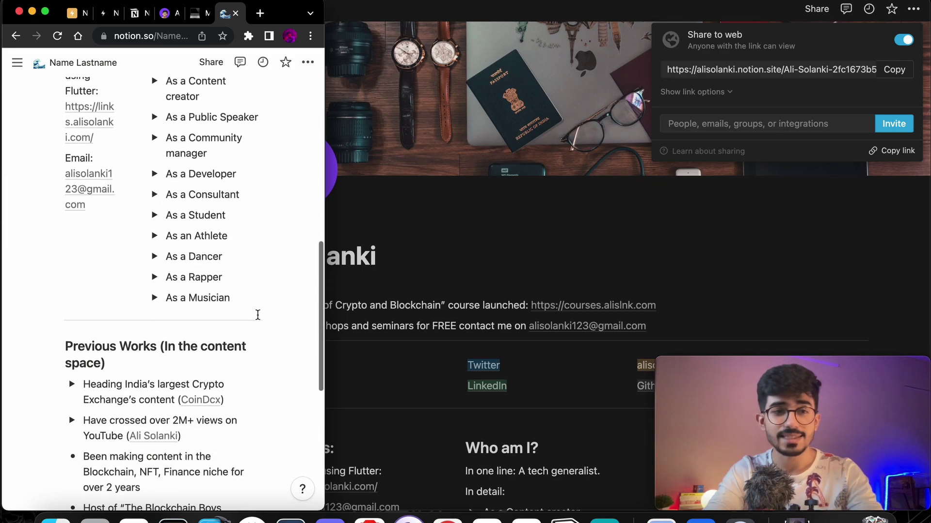
scroll(258, 316, "down", 2)
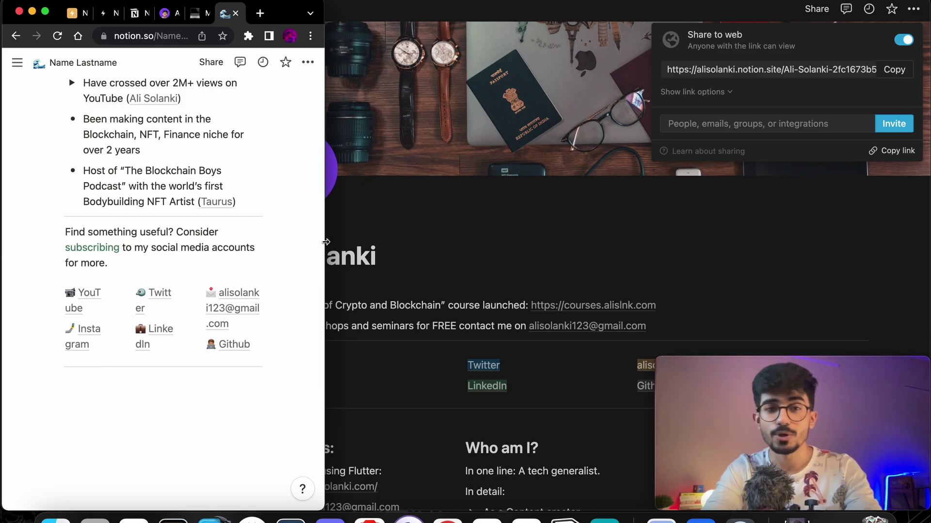
left_click_drag(325, 242, 923, 185)
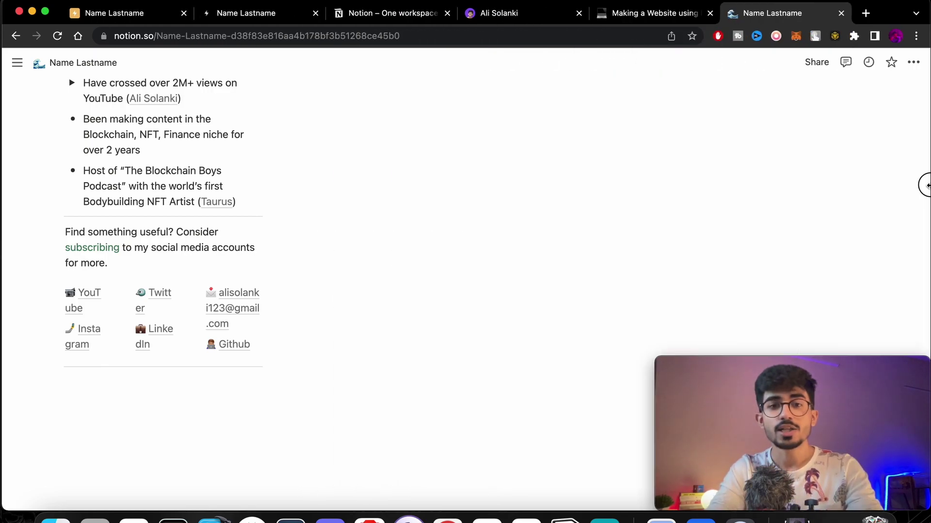
Turn on Share to web for the portfolio page and copy its public notion.site link.
scroll(674, 166, "up", 20)
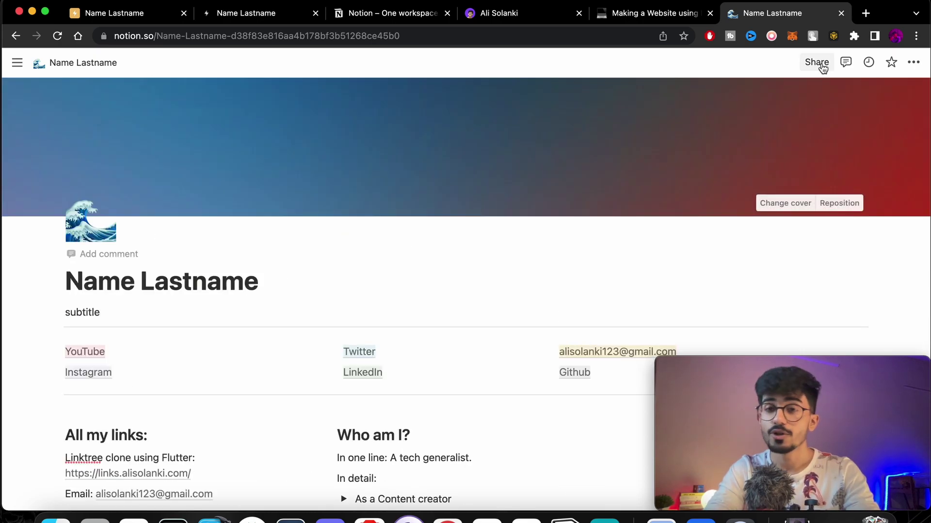
left_click(821, 62)
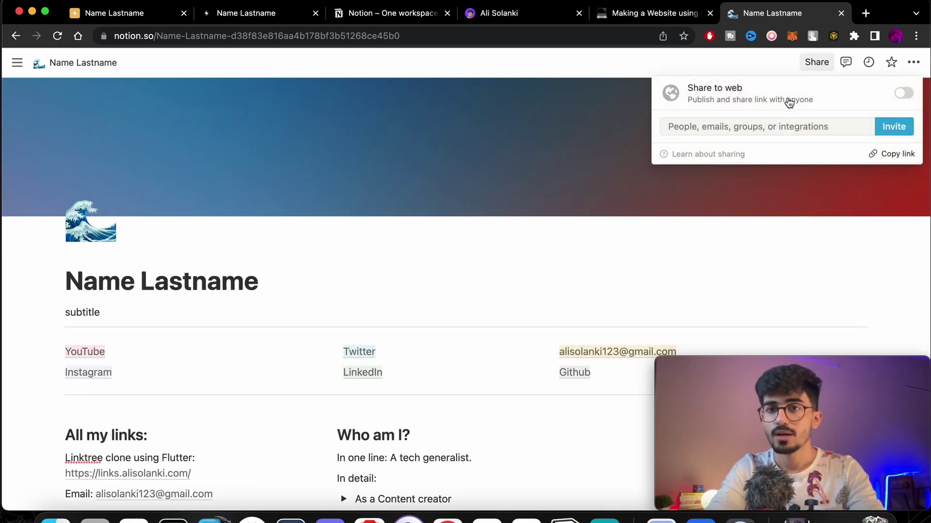
left_click(902, 97)
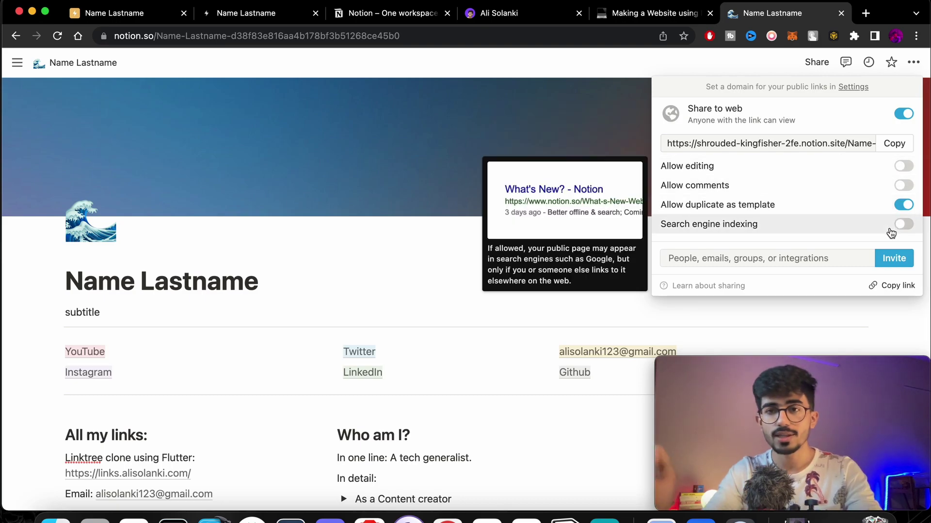
mouse_move(892, 168)
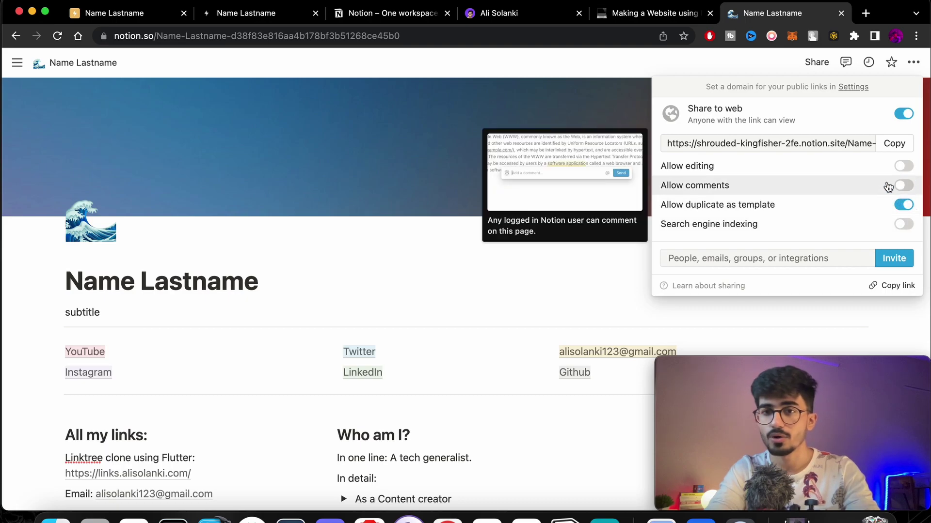
left_click(889, 144)
On the Super dashboard, start a new site named 'Portfolio website'.
left_click(485, 242)
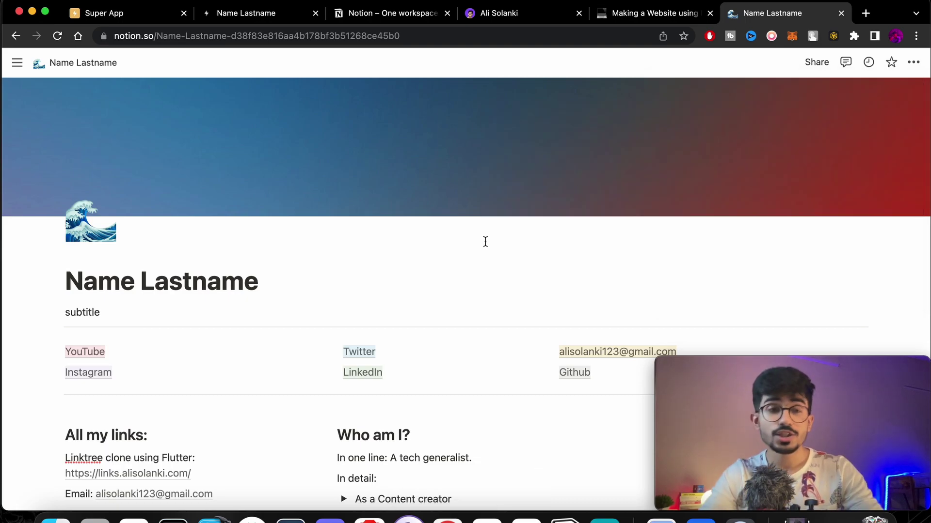
left_click(128, 23)
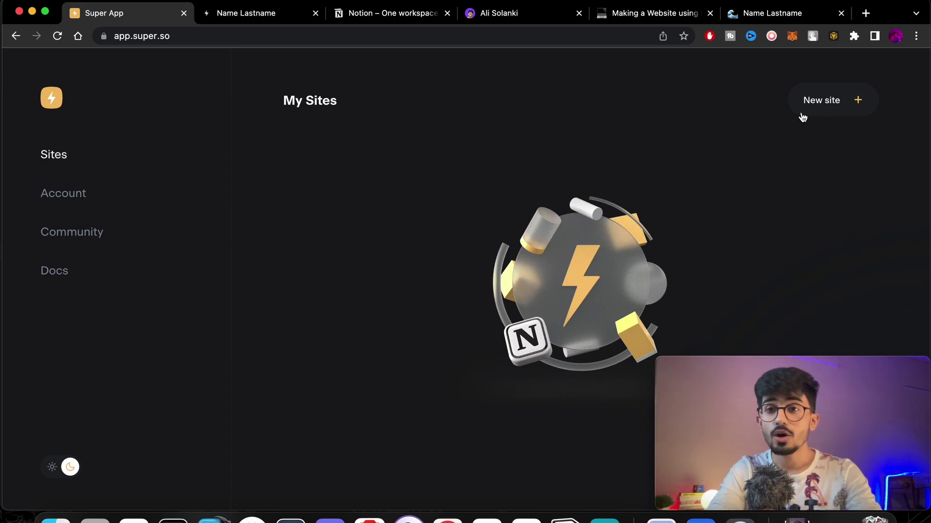
left_click(835, 101)
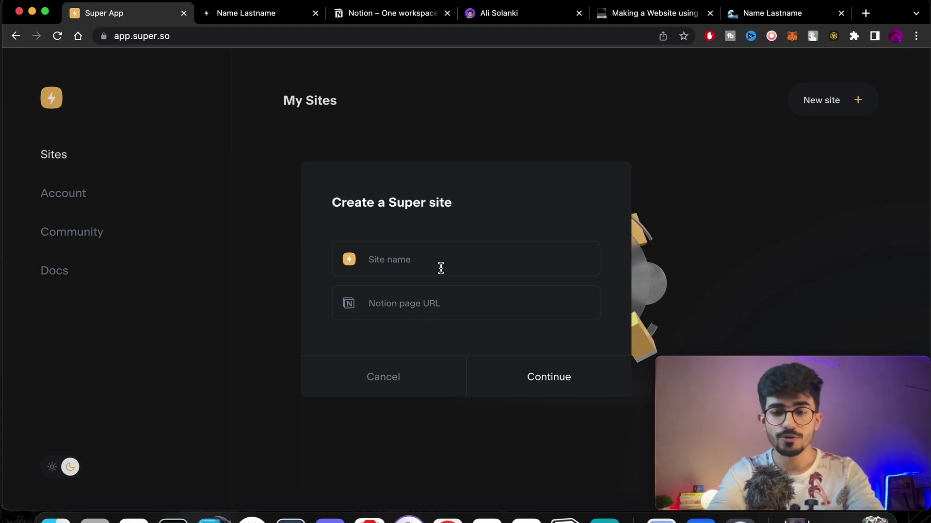
type("Portfolio website")
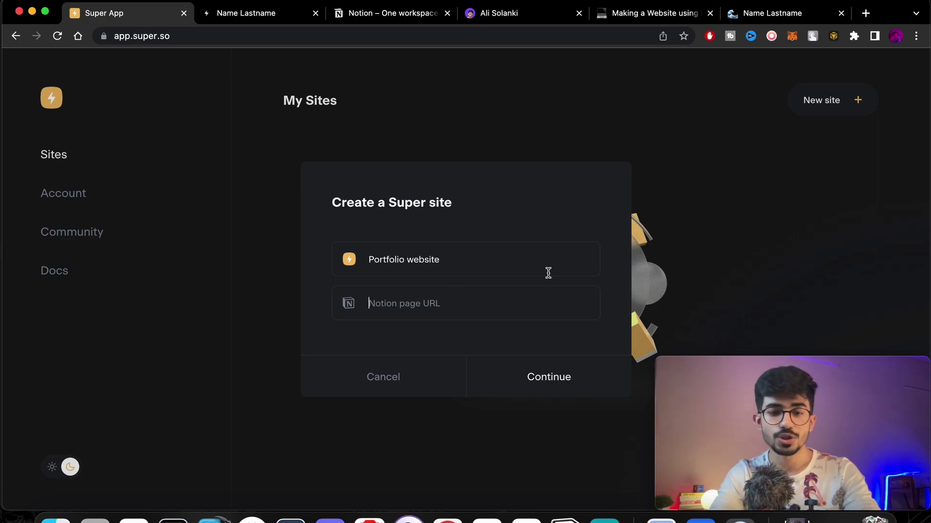
Paste the Notion portfolio page's public link as the site's Notion page URL and create it.
left_click(780, 13)
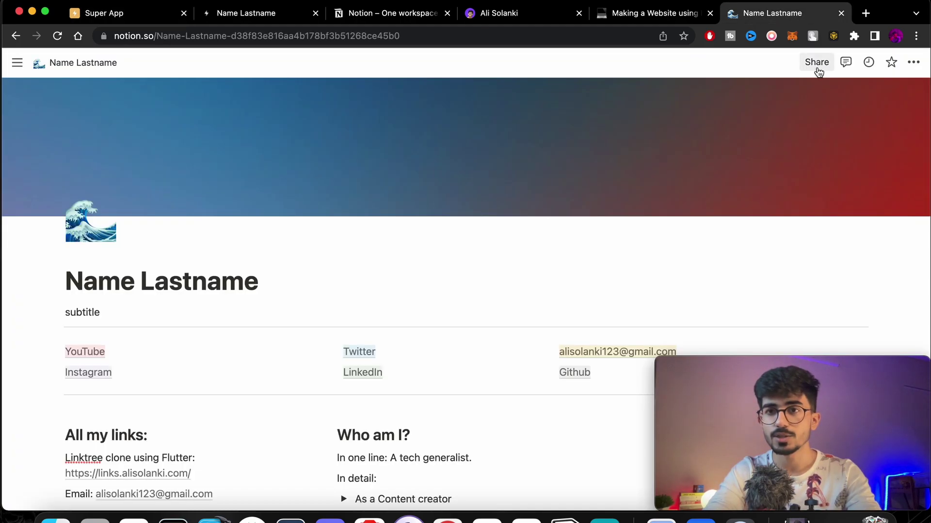
left_click(819, 66)
left_click(888, 144)
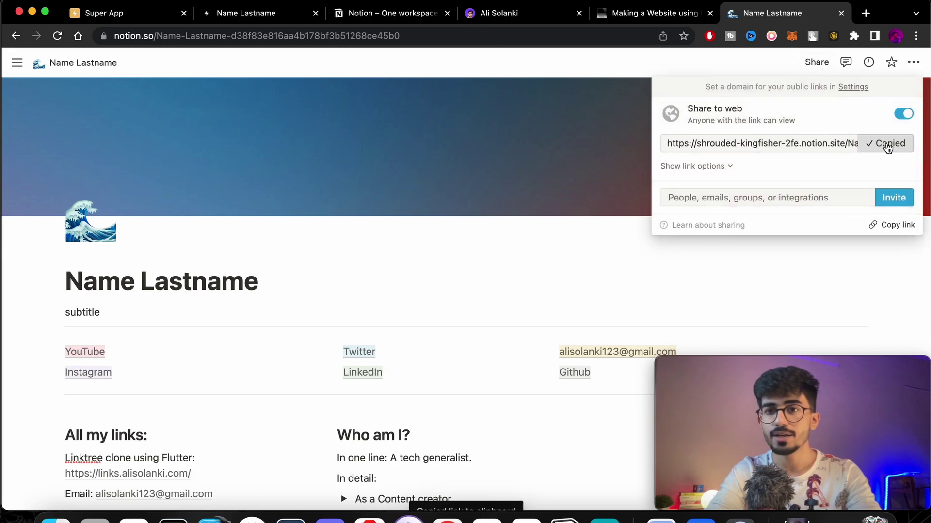
left_click(147, 14)
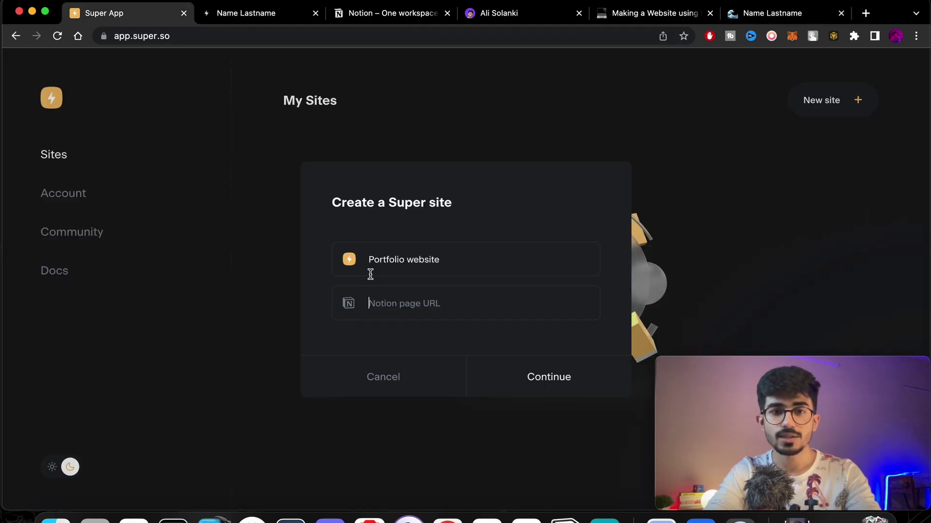
left_click(449, 317)
key("cmd+v")
left_click(550, 378)
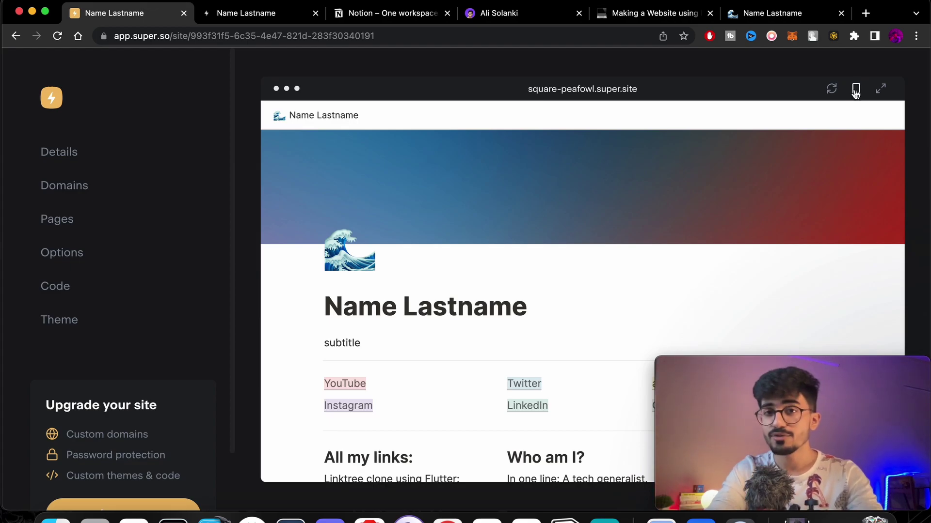
Check the square-peafowl.super.site preview at phone width, then restore the desktop-width preview.
left_click(855, 90)
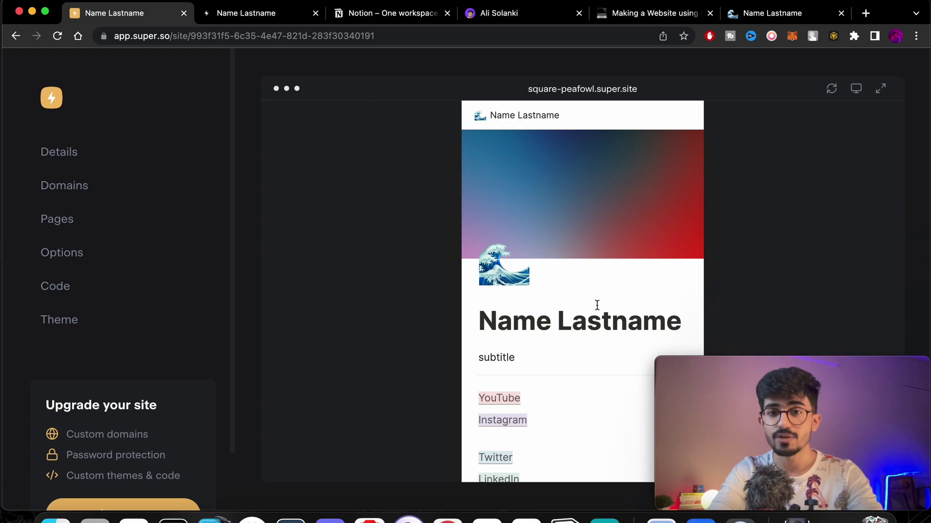
scroll(597, 304, "down", 5)
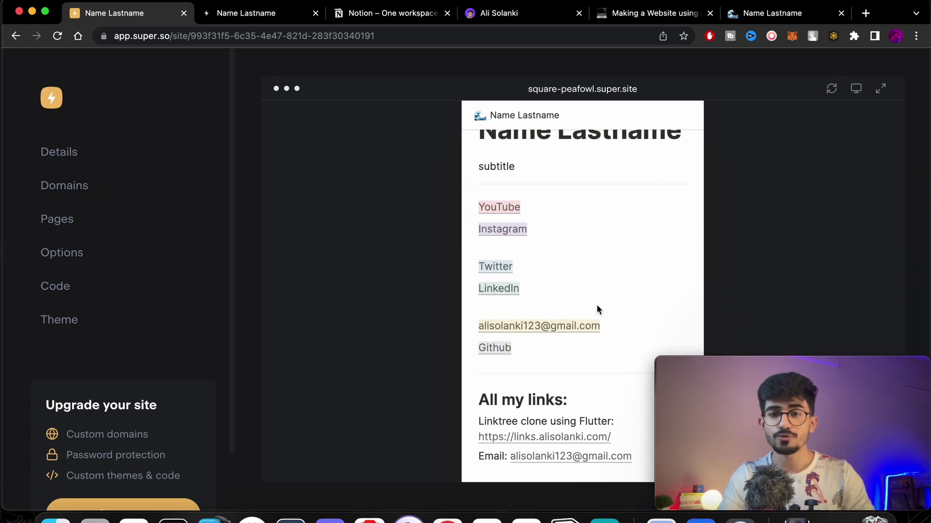
scroll(596, 303, "down", 3)
scroll(596, 305, "up", 10)
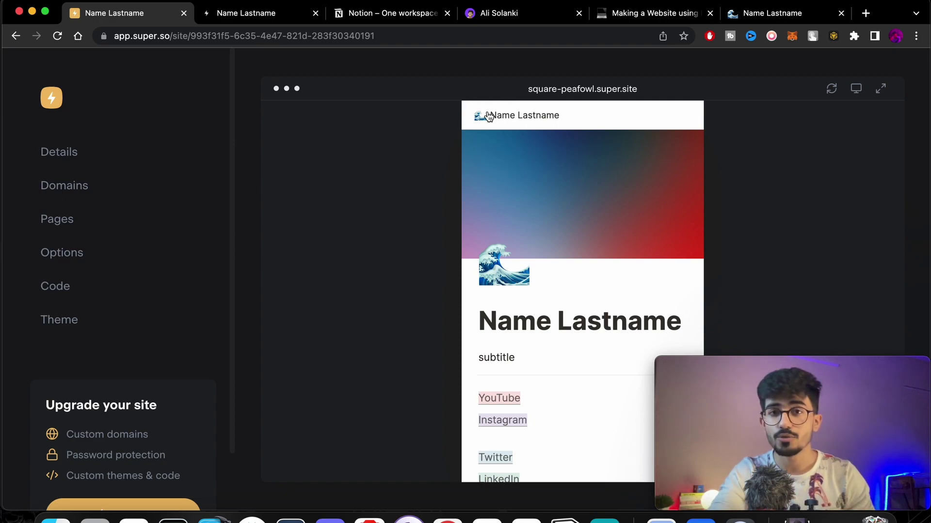
scroll(562, 315, "down", 2)
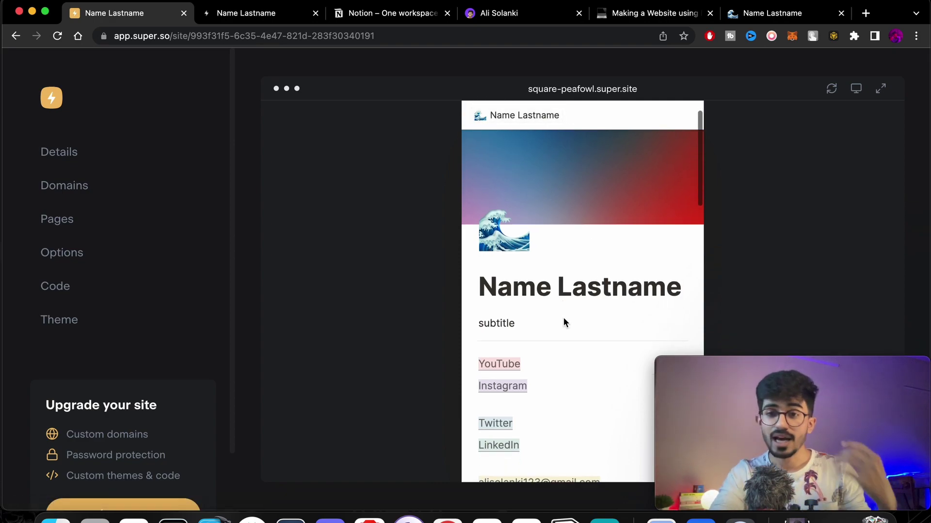
left_click(863, 93)
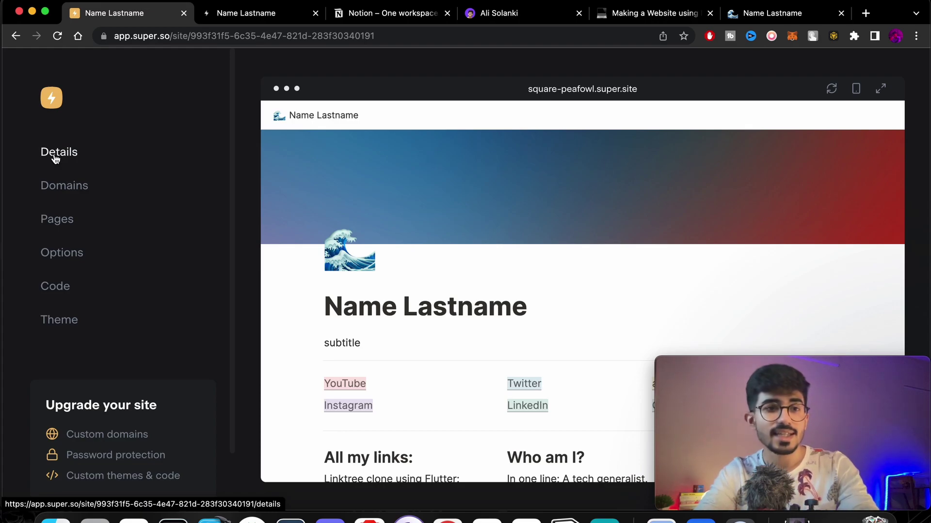
In Theme > Color Theme, try Dark Mode and Neutral, then choose Blackout.
left_click(72, 327)
left_click(141, 222)
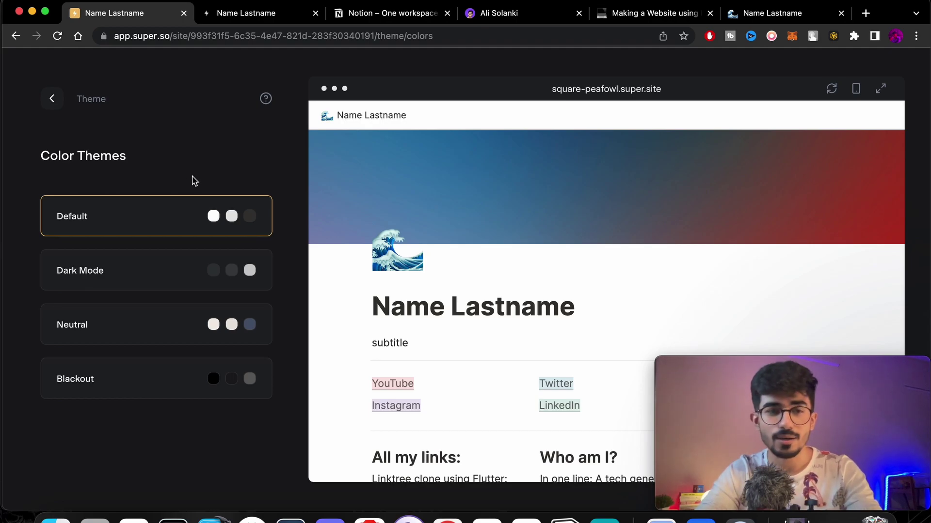
left_click(137, 274)
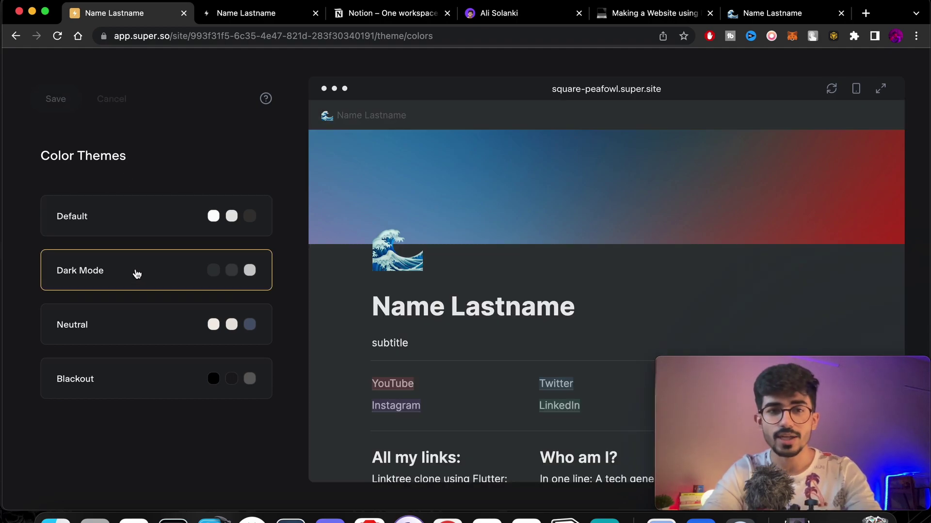
left_click(135, 328)
left_click(143, 379)
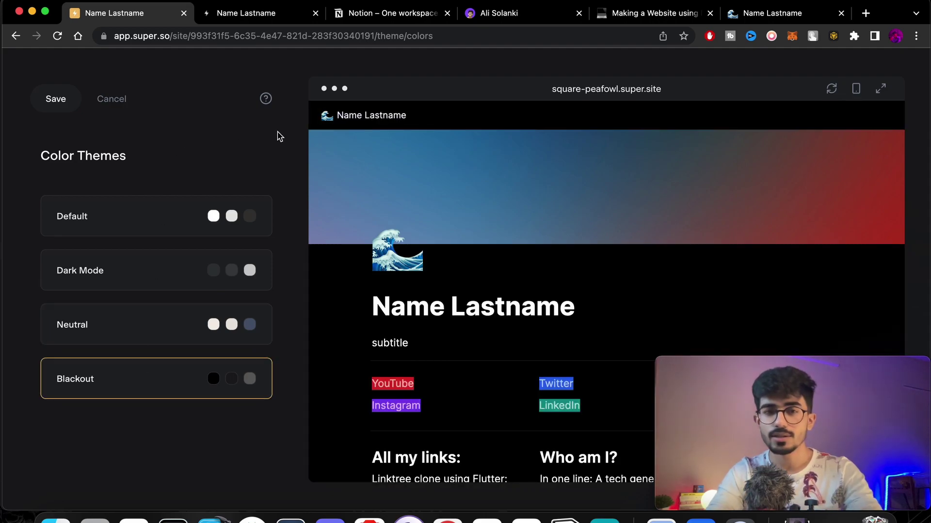
Check the alisolanki.com reference, save the Blackout theme, and return to the main theme settings.
left_click(505, 19)
scroll(436, 295, "up", 10)
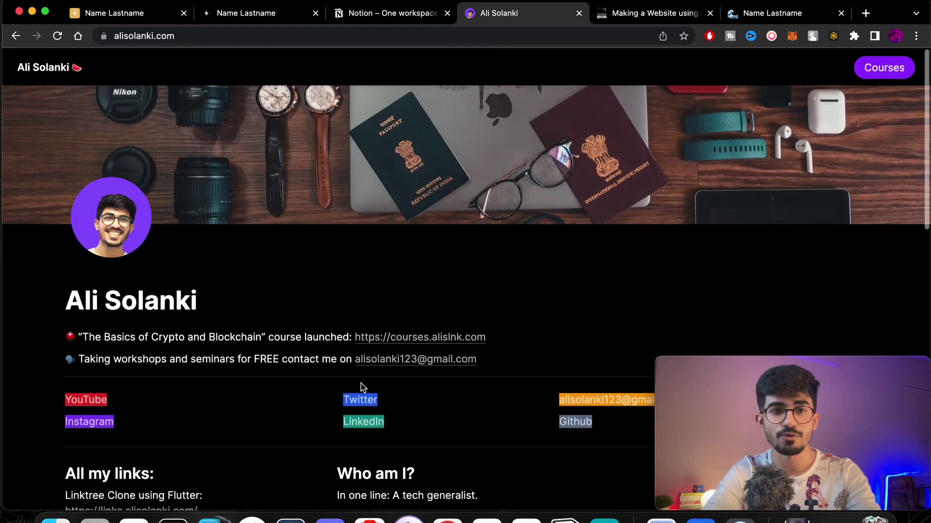
left_click(129, 16)
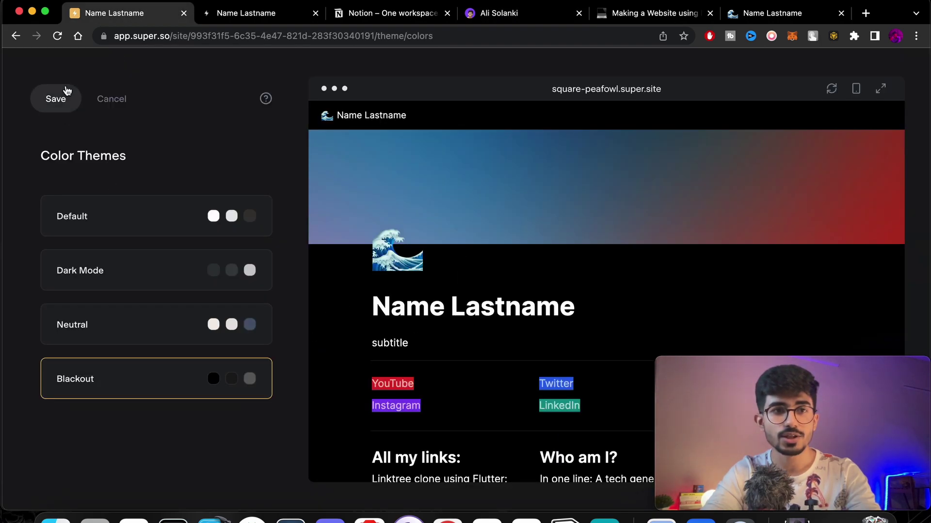
left_click(55, 100)
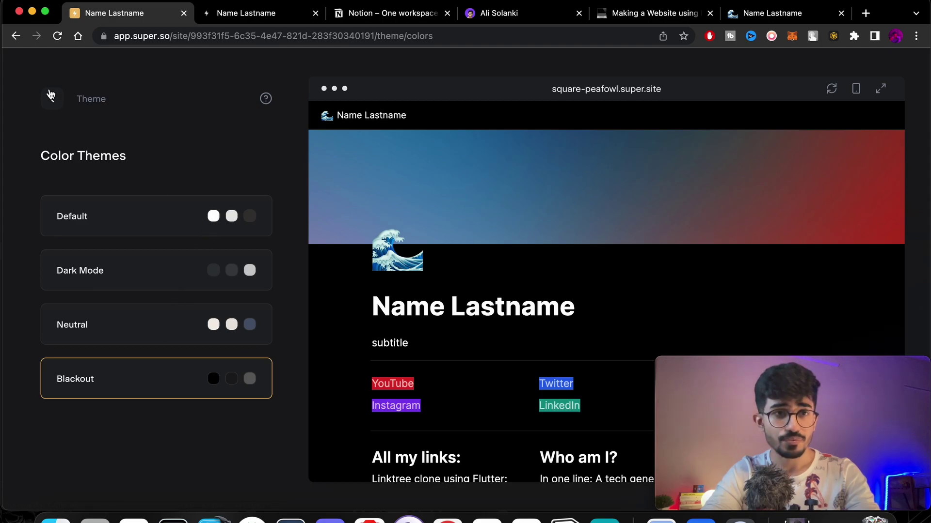
left_click(50, 95)
scroll(112, 270, "down", 2)
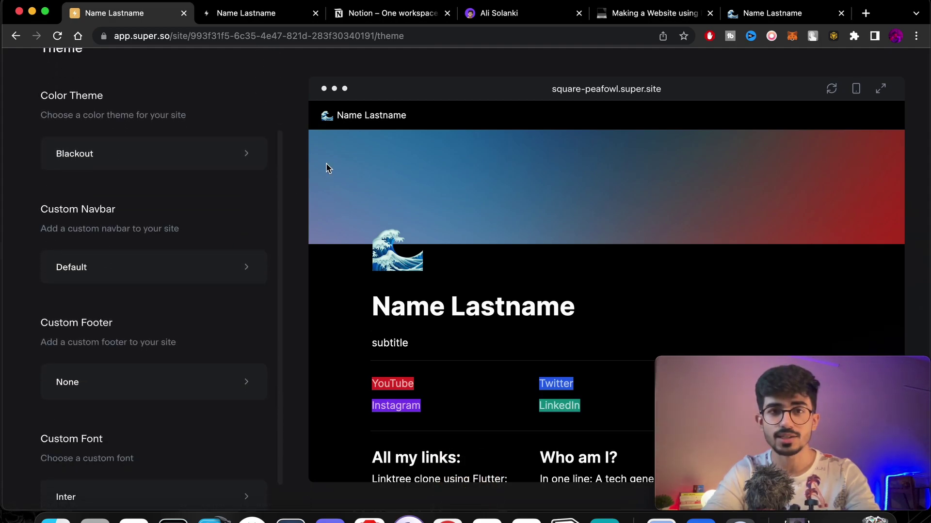
Set the custom navbar type to Minimal after previewing the Simple and Balanced types.
left_click(151, 276)
left_click(178, 264)
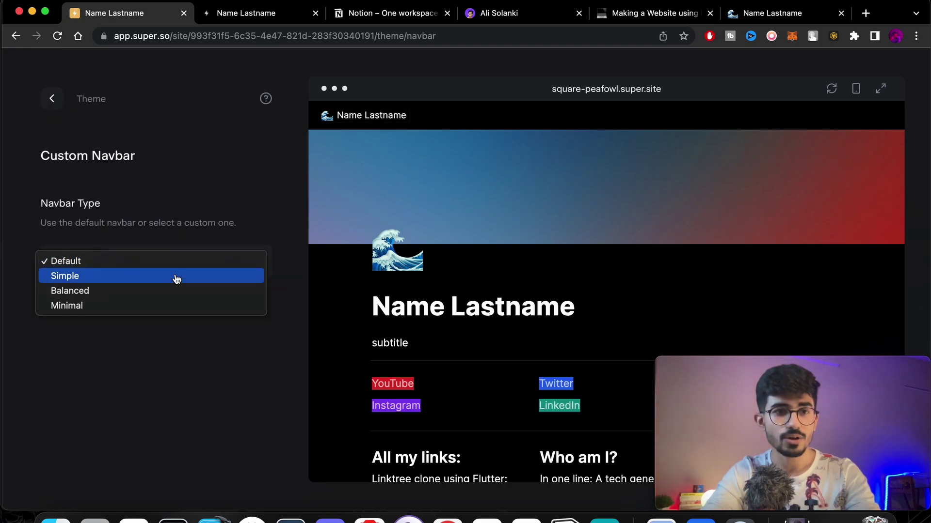
left_click(138, 281)
left_click(135, 263)
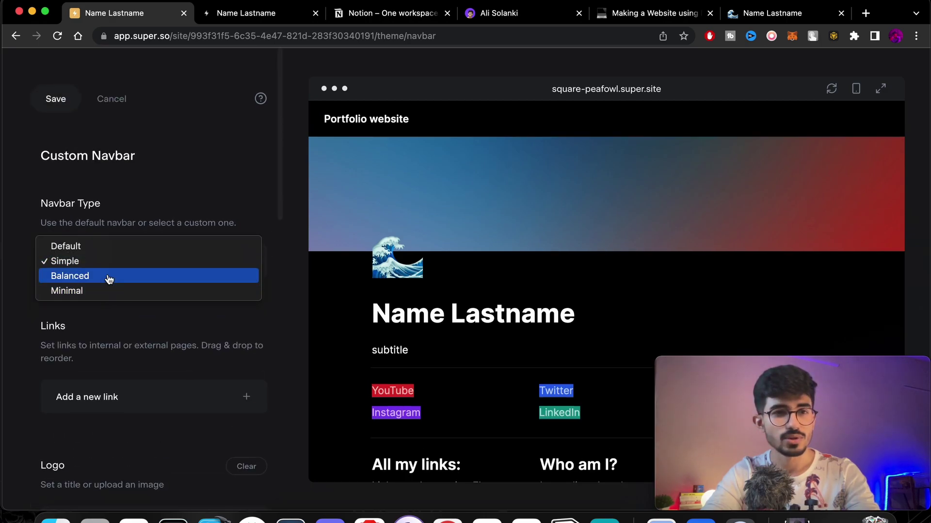
left_click(109, 280)
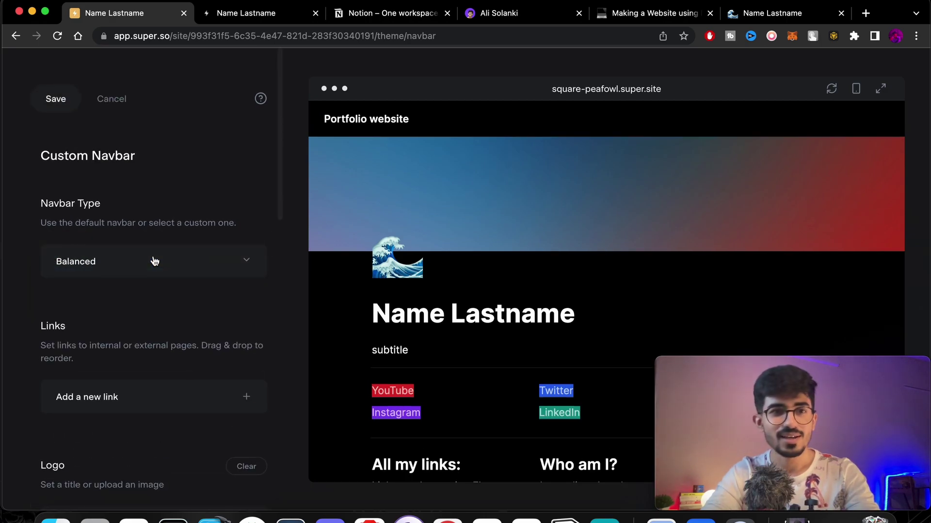
left_click(154, 262)
left_click(129, 276)
Expand the Add a new link section of the navbar settings.
scroll(150, 320, "down", 1)
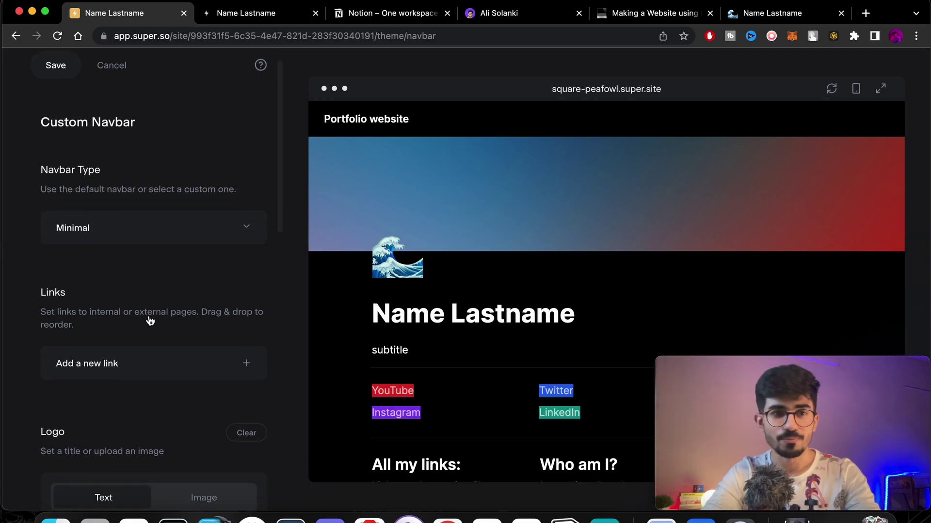
scroll(150, 321, "down", 3)
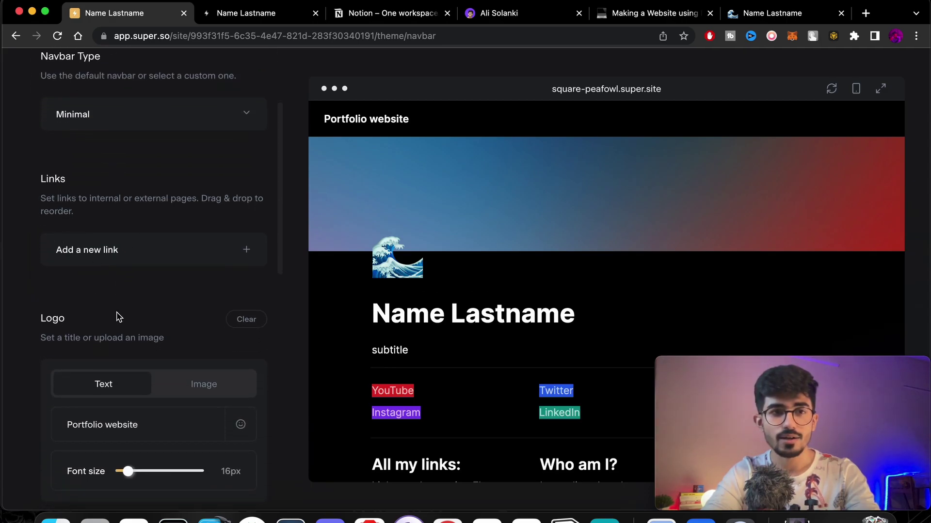
left_click(183, 262)
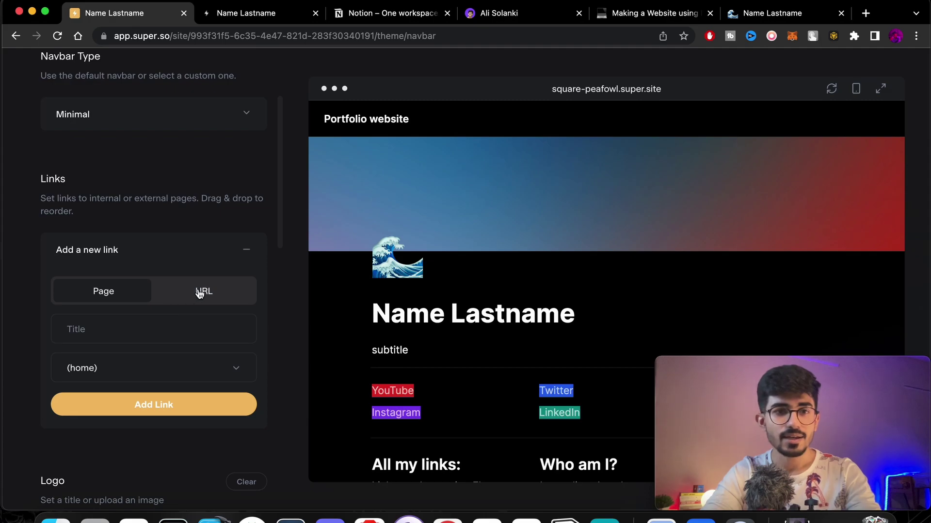
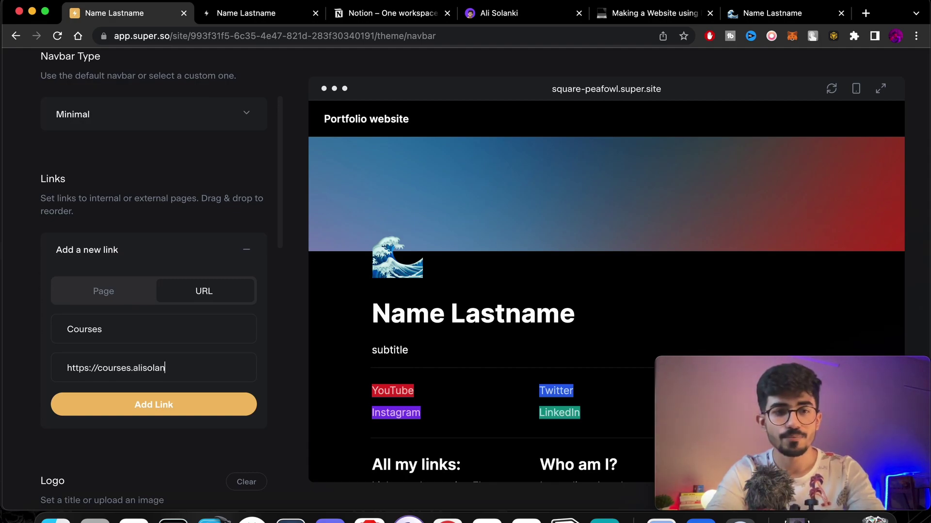
Add the Courses link to the navbar and check it in the preview's hamburger menu.
left_click(171, 402)
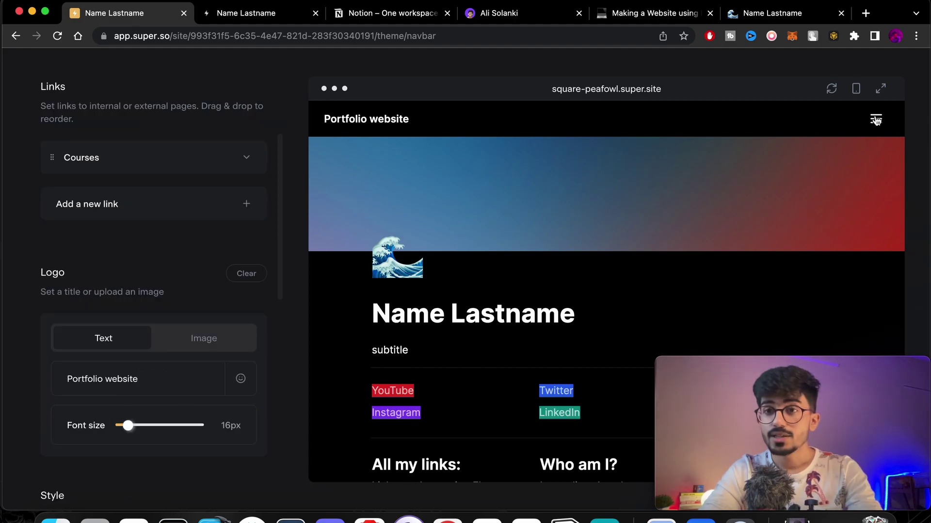
left_click(875, 121)
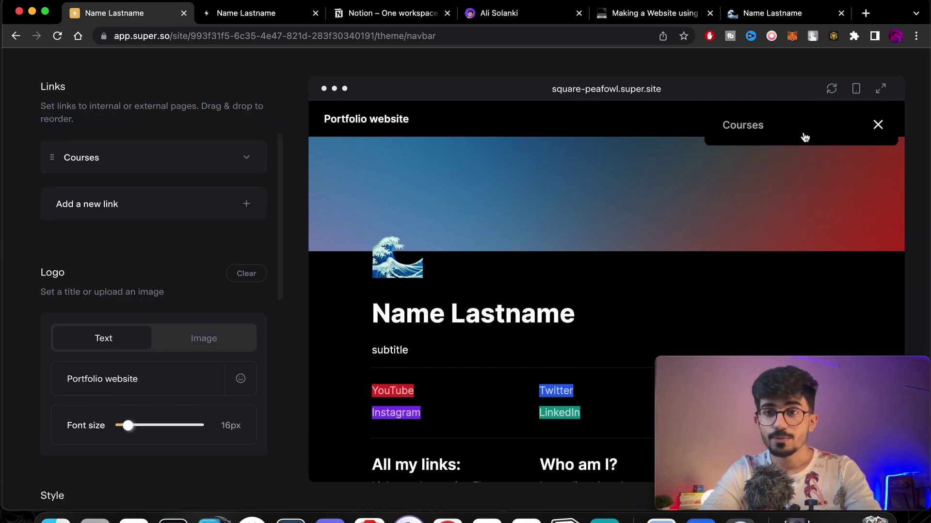
left_click(876, 126)
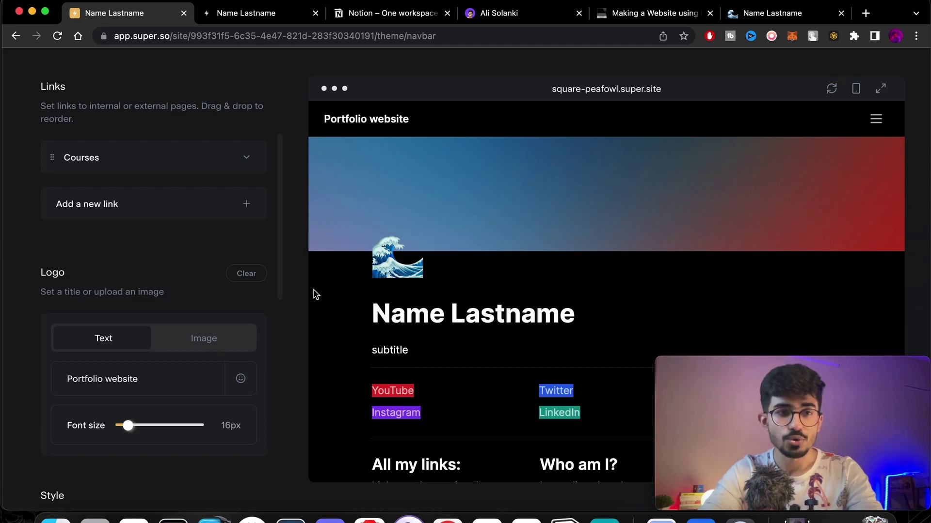
Append a 🍉 watermelon emoji to the 'Portfolio website' logo text.
scroll(217, 305, "down", 1)
scroll(217, 305, "down", 1)
scroll(117, 237, "down", 2)
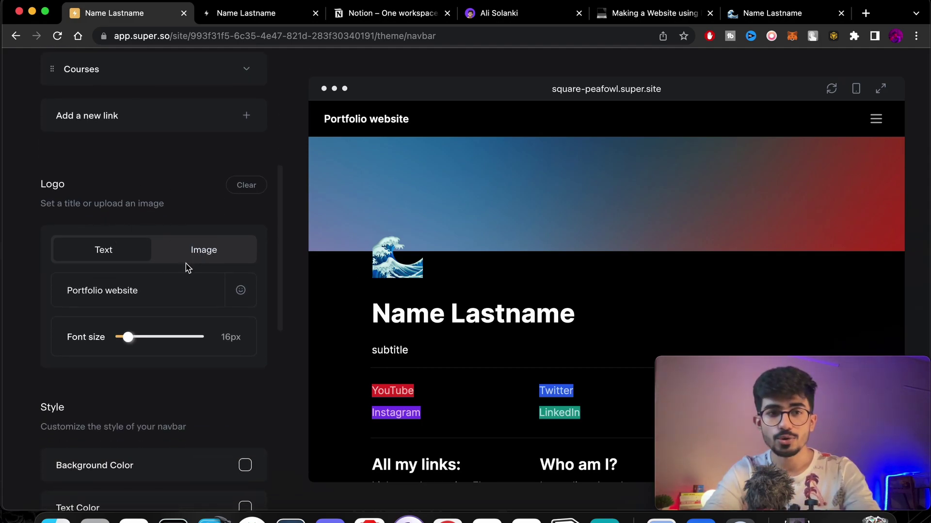
left_click(166, 293)
key("ctrl+super+space")
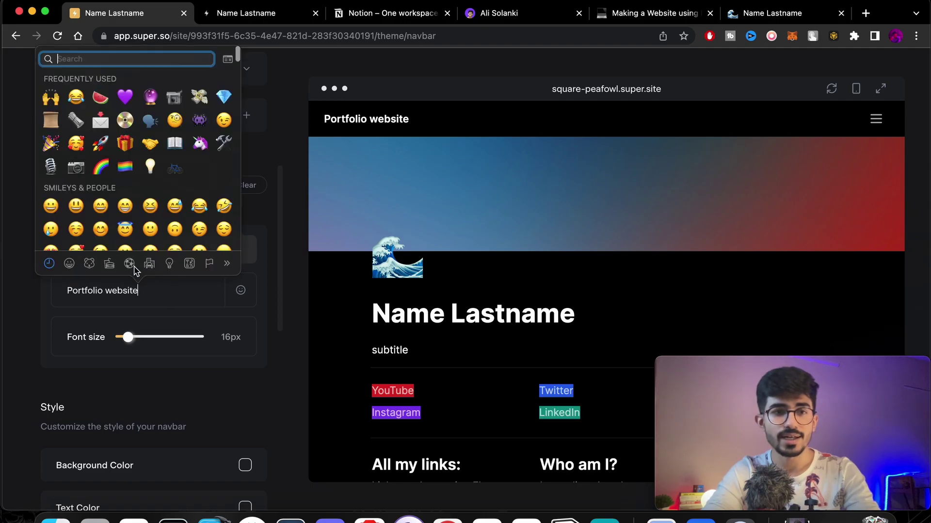
left_click(99, 100)
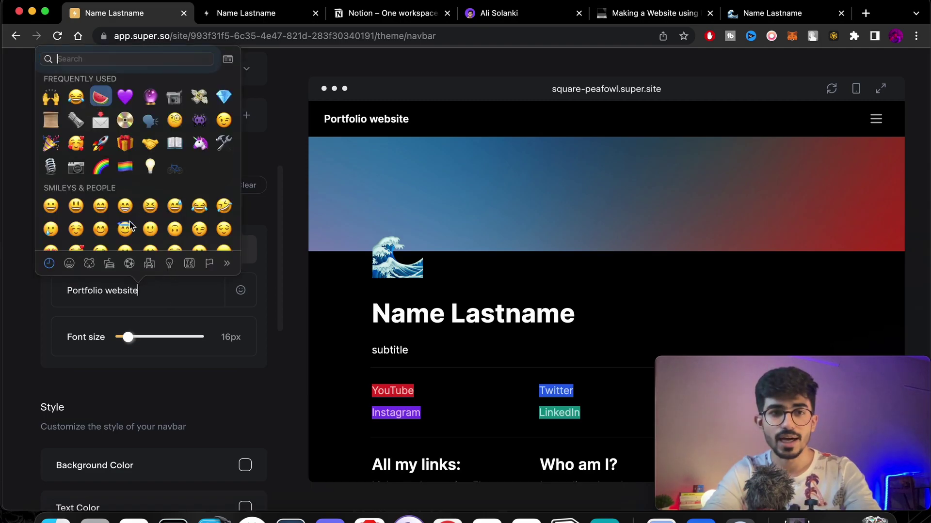
Enlarge the navbar logo font size to 24px.
scroll(175, 322, "down", 1)
scroll(180, 323, "down", 3)
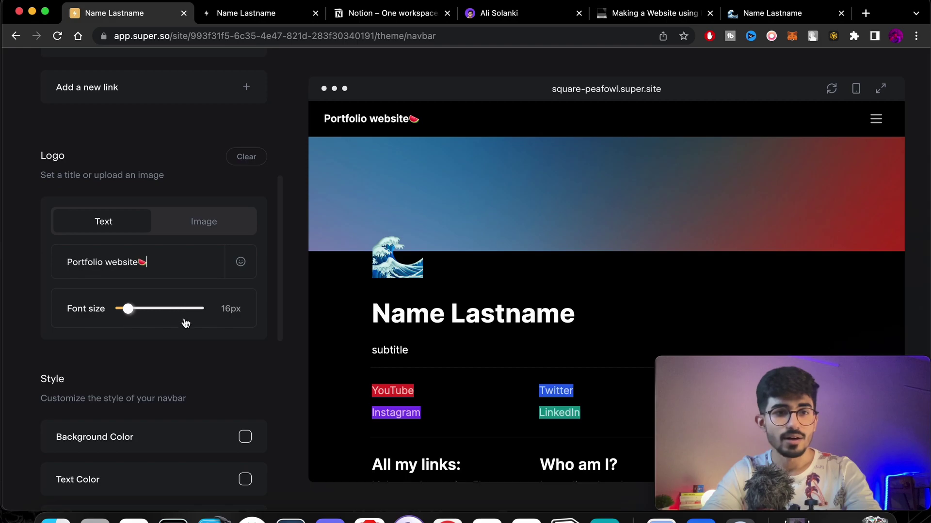
left_click(129, 248)
left_click_drag(129, 249, 140, 248)
scroll(154, 328, "down", 3)
scroll(155, 329, "down", 2)
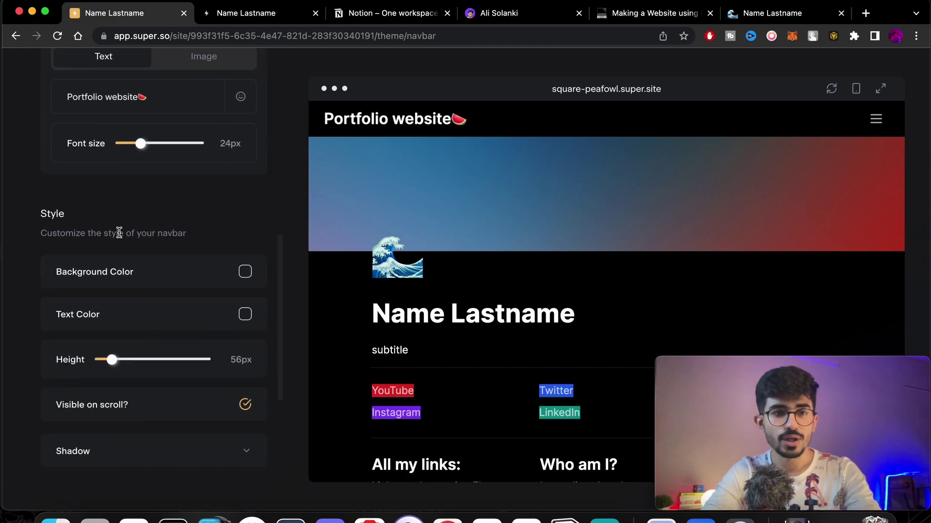
scroll(182, 392, "down", 3)
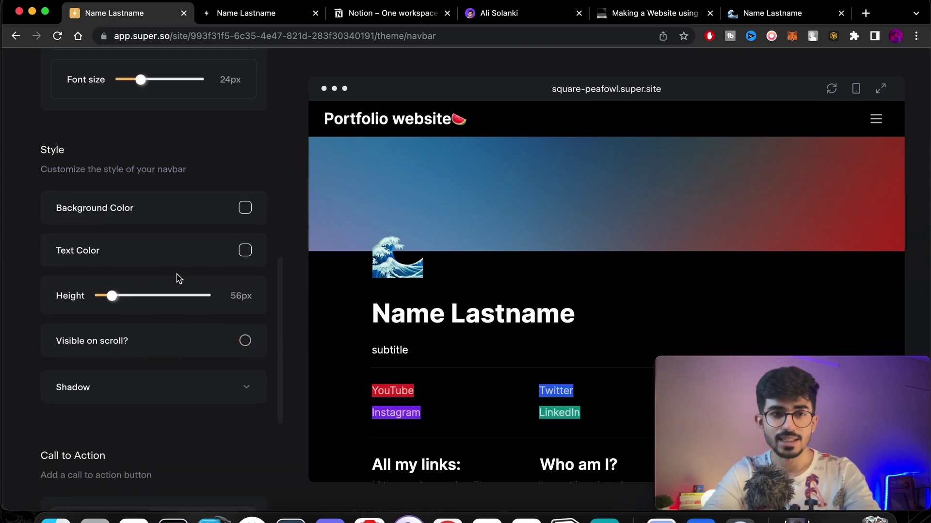
Set the navbar background colour to grey.
left_click(244, 208)
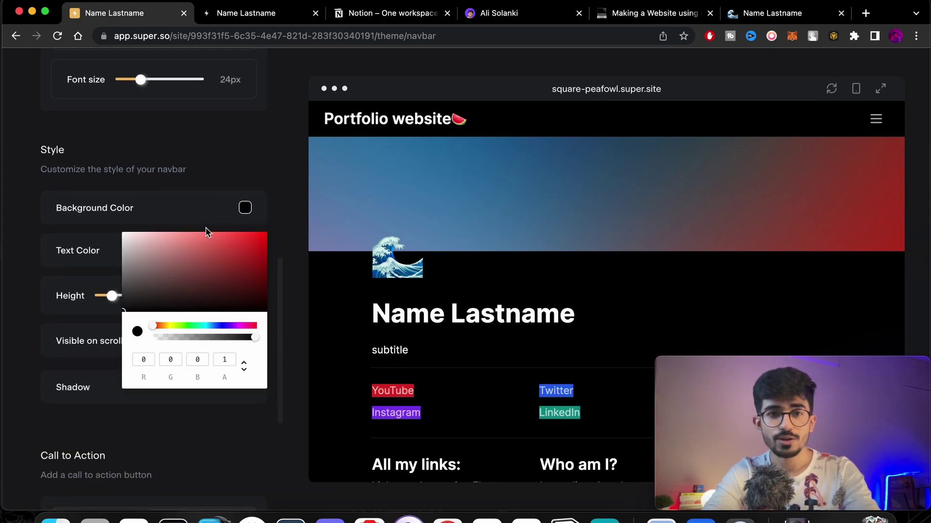
left_click_drag(182, 259, 112, 295)
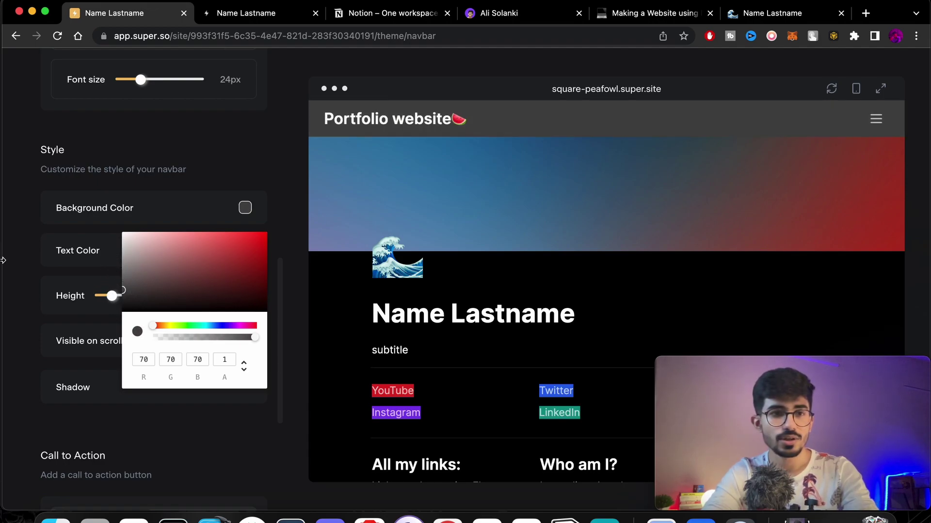
left_click(199, 173)
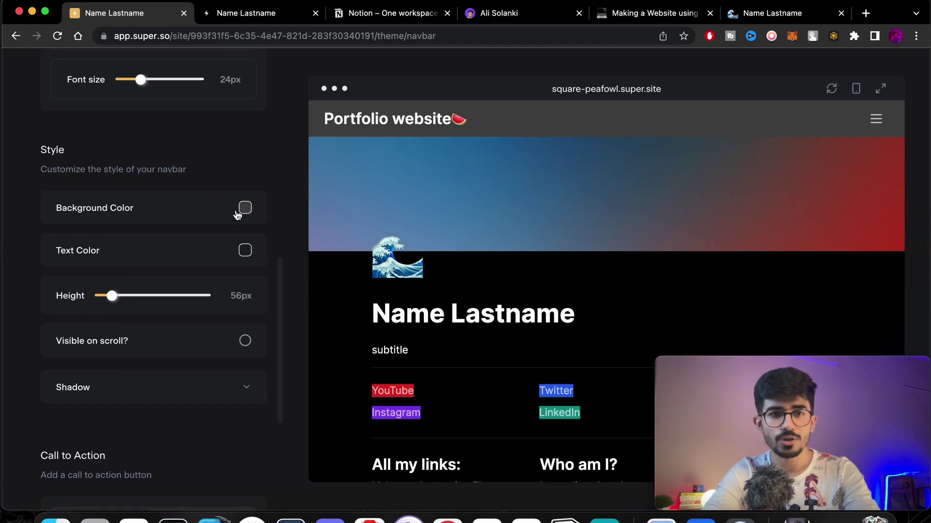
Make the navbar 62px tall and keep it visible on scroll.
scroll(242, 285, "down", 2)
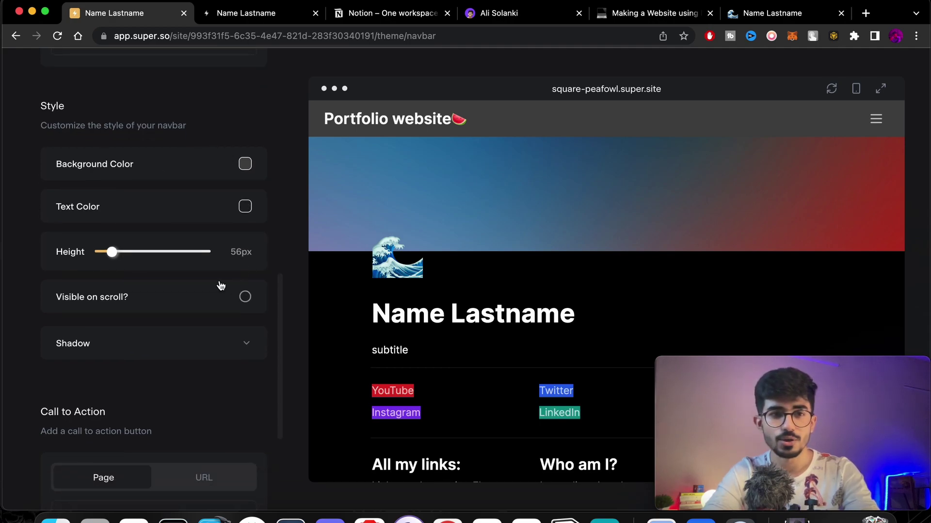
left_click_drag(112, 251, 121, 252)
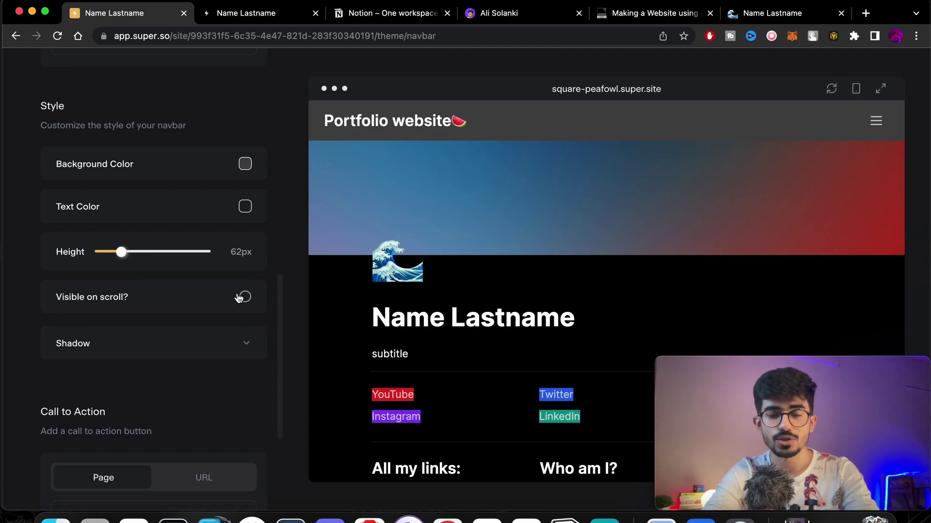
scroll(483, 293, "down", 3)
scroll(484, 295, "up", 3)
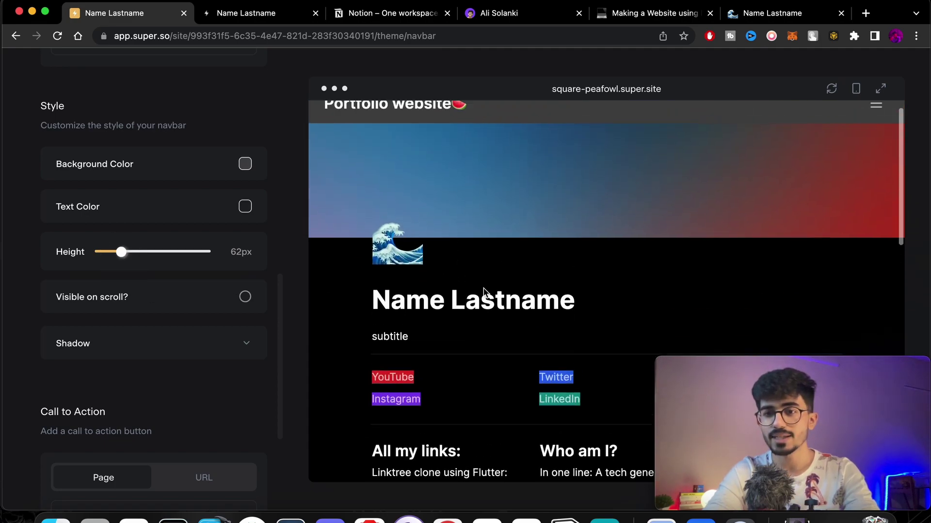
scroll(484, 292, "down", 2)
scroll(483, 293, "up", 2)
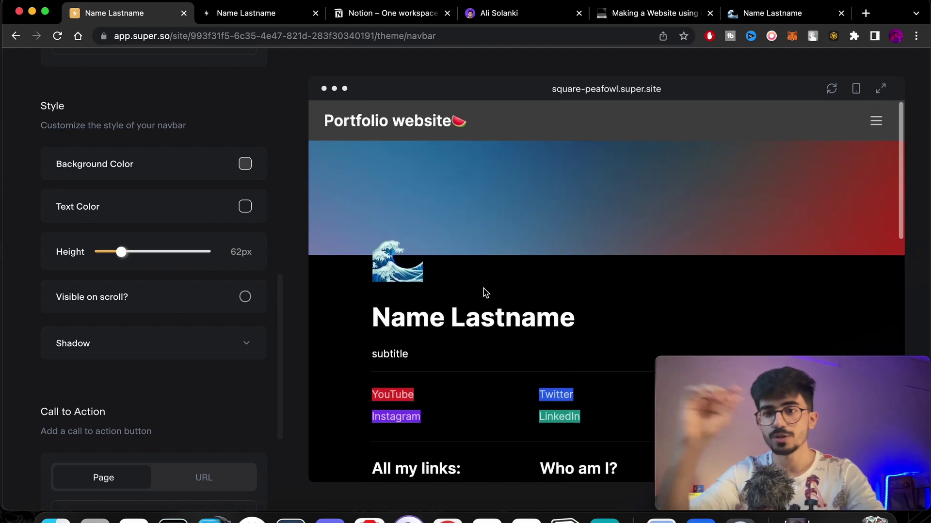
left_click(236, 306)
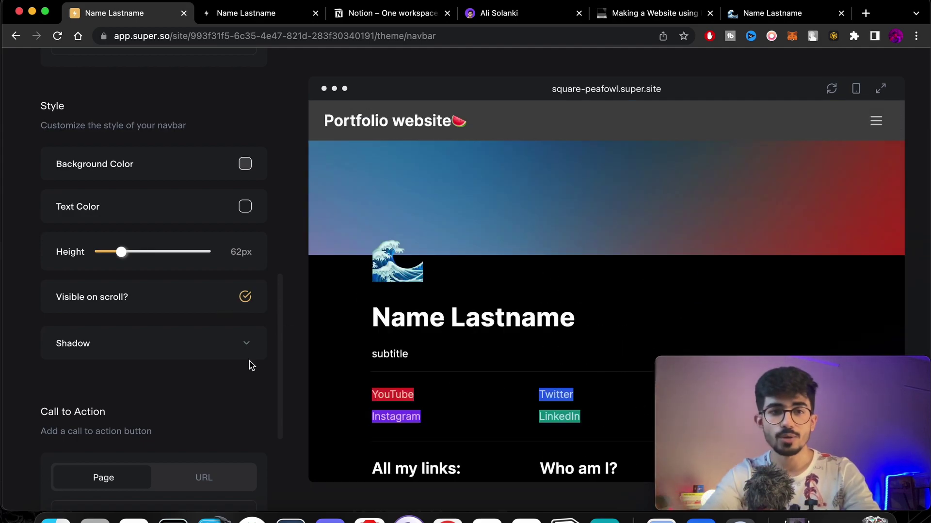
Give the navbar a Small shadow at 28% opacity after trying Medium and Large.
left_click(247, 345)
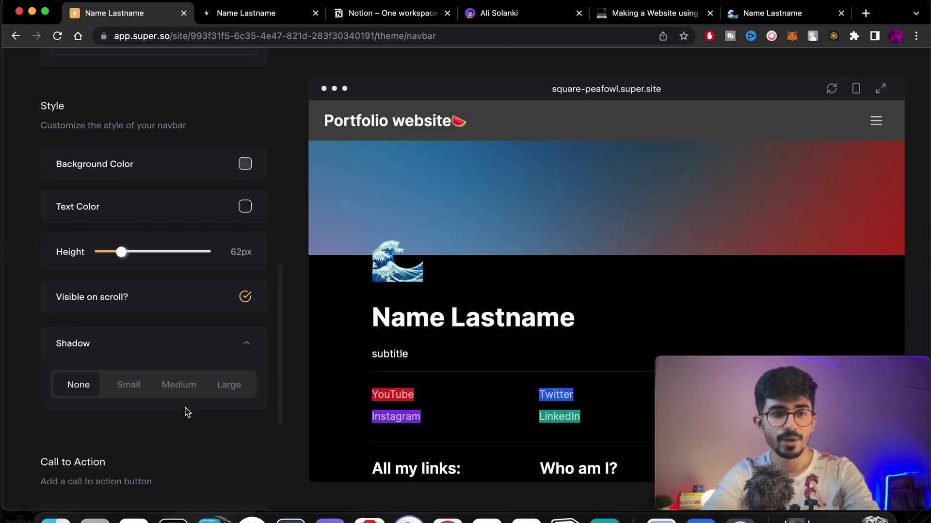
left_click(142, 389)
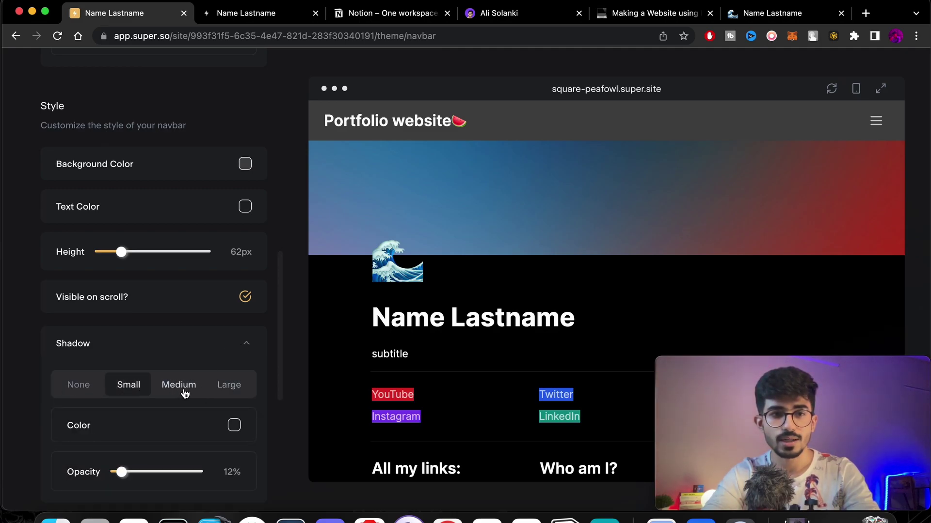
left_click(185, 393)
left_click(222, 385)
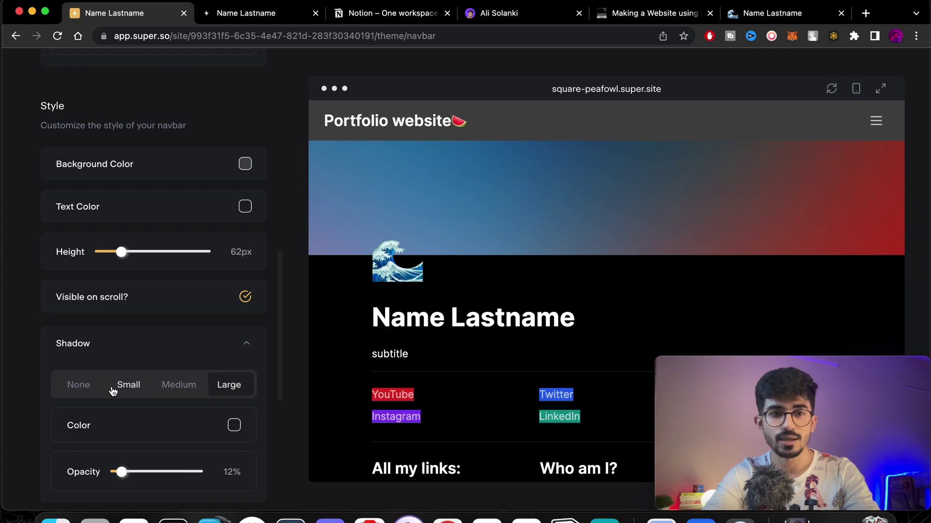
left_click(133, 387)
scroll(134, 393, "down", 3)
left_click_drag(124, 354, 137, 349)
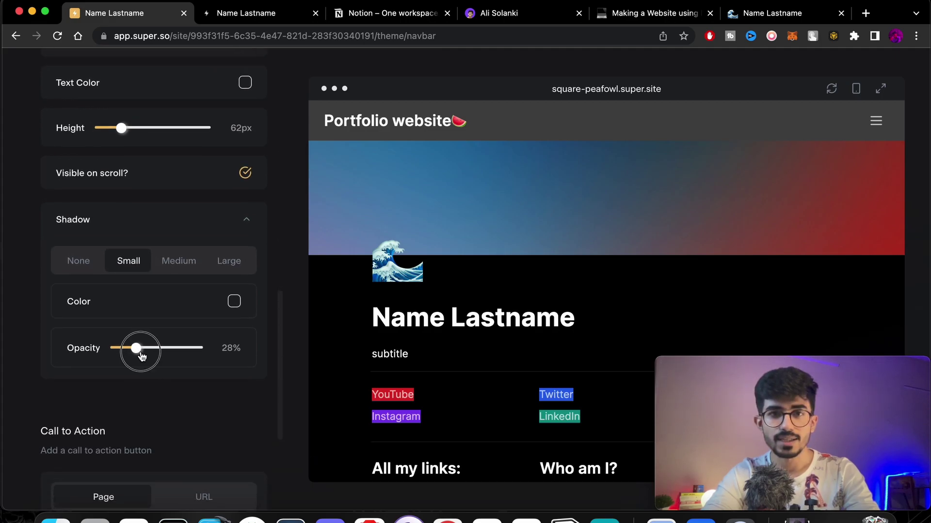
left_click(246, 216)
Set the navbar call to action type to URL.
scroll(204, 347, "down", 3)
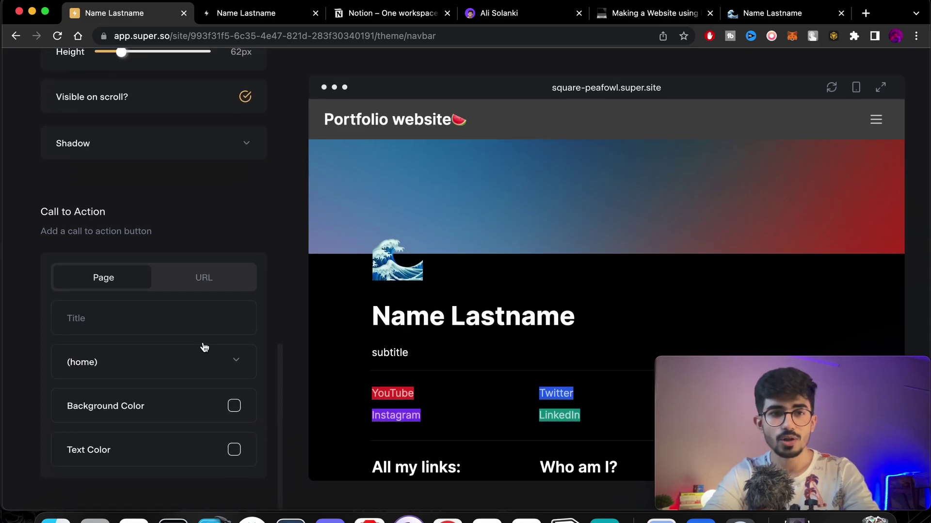
left_click(203, 287)
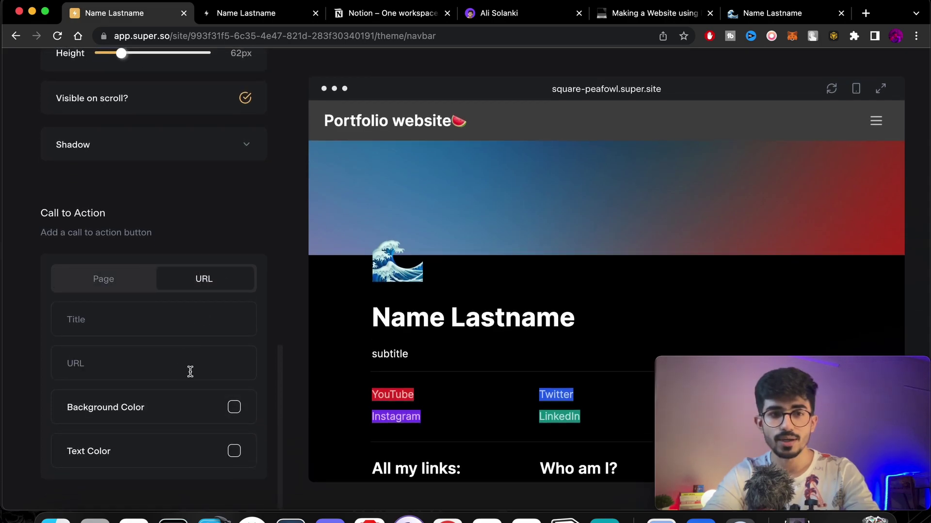
scroll(261, 322, "up", 5)
scroll(191, 333, "down", 5)
scroll(192, 333, "up", 3)
Remove the Courses link from the navbar's link list.
scroll(191, 333, "up", 10)
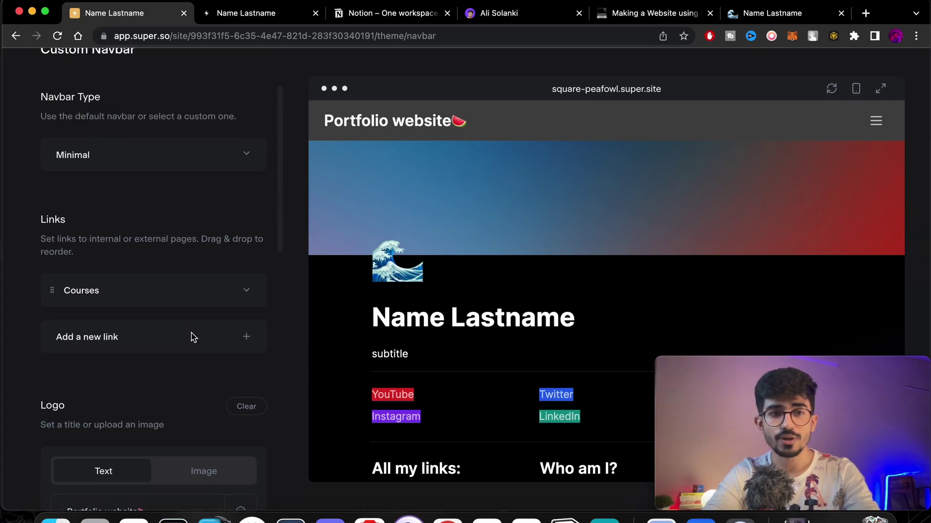
left_click(248, 289)
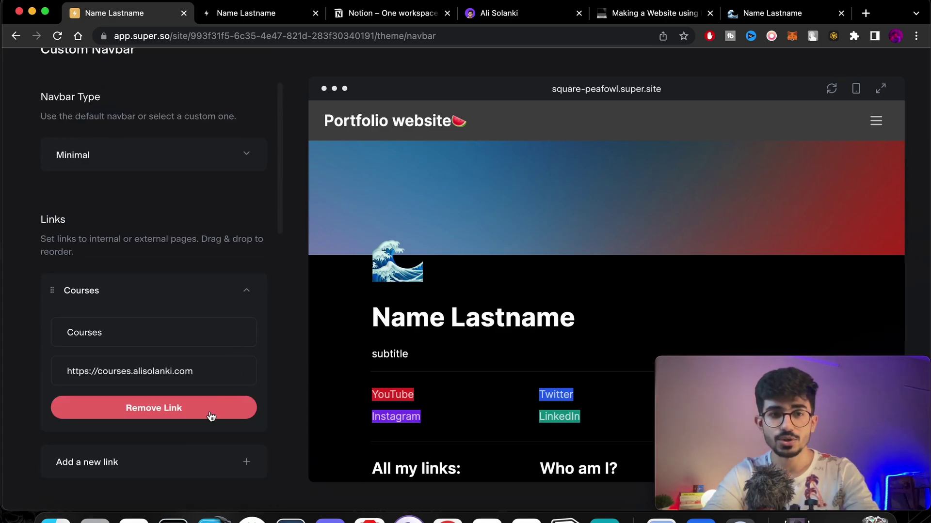
triple_click(213, 372)
key("super+c")
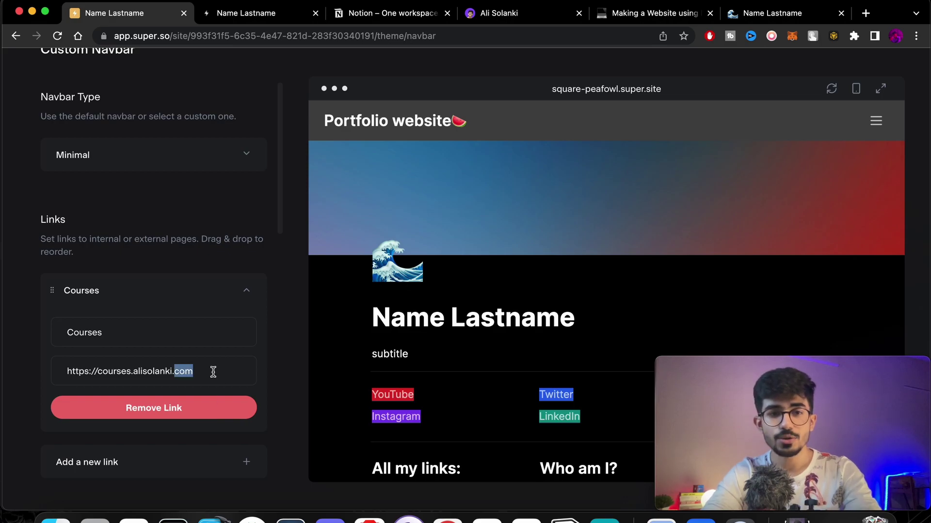
left_click(180, 414)
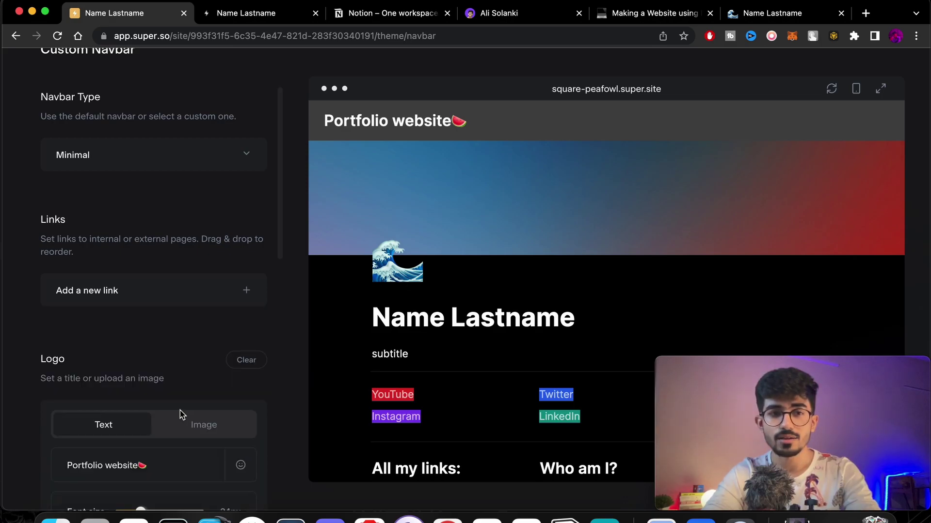
scroll(180, 411, "down", 10)
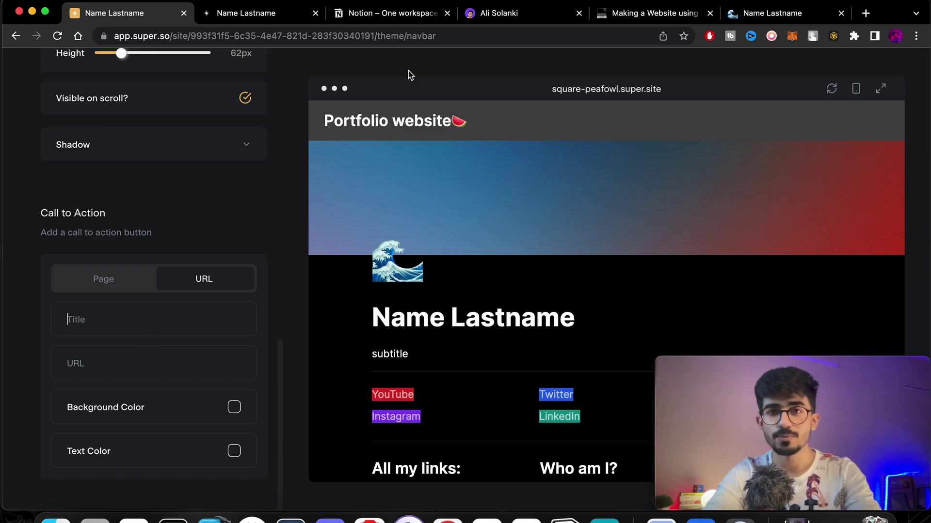
Compare with the example site, then save a 'Courses' call to action with the pasted courses URL.
left_click(517, 16)
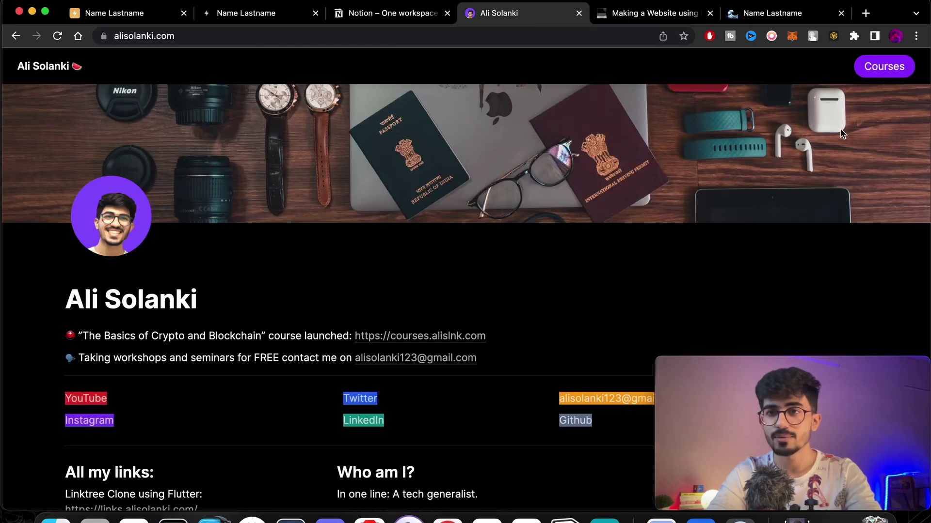
left_click(111, 22)
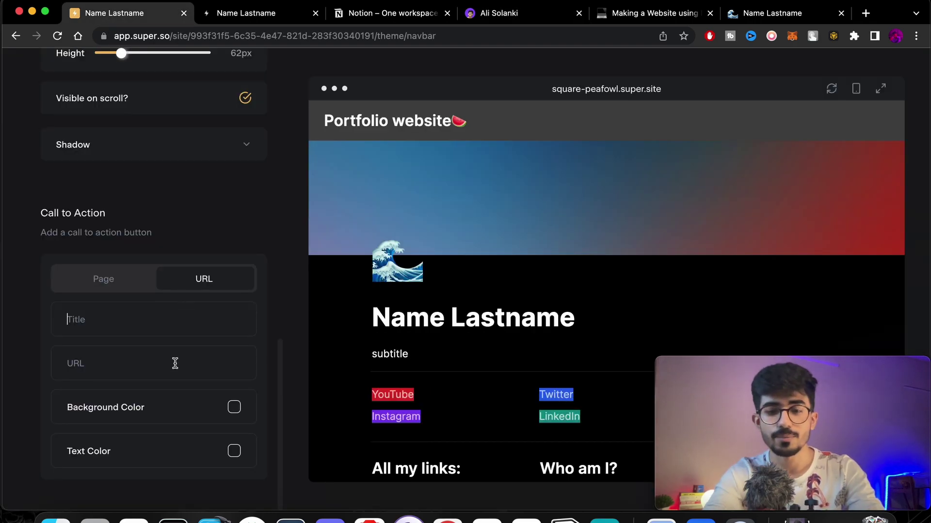
type("Courses")
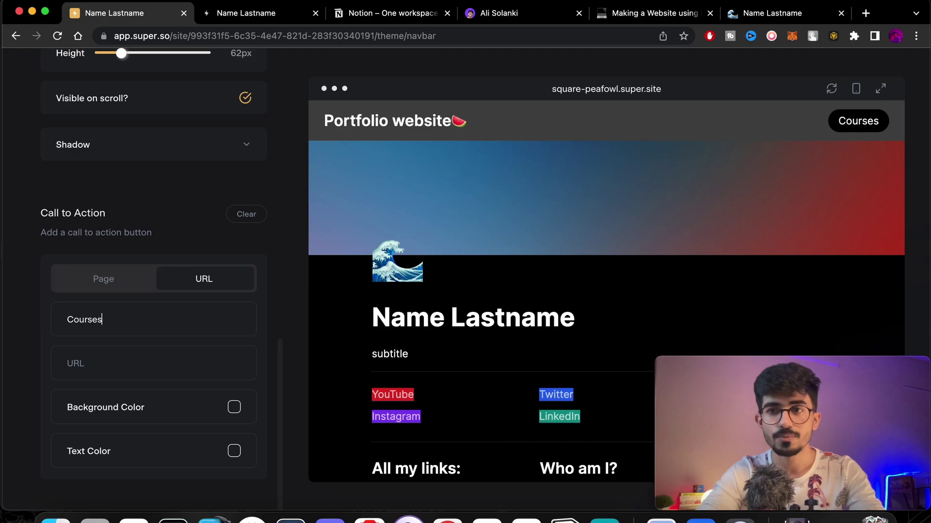
key("super+v")
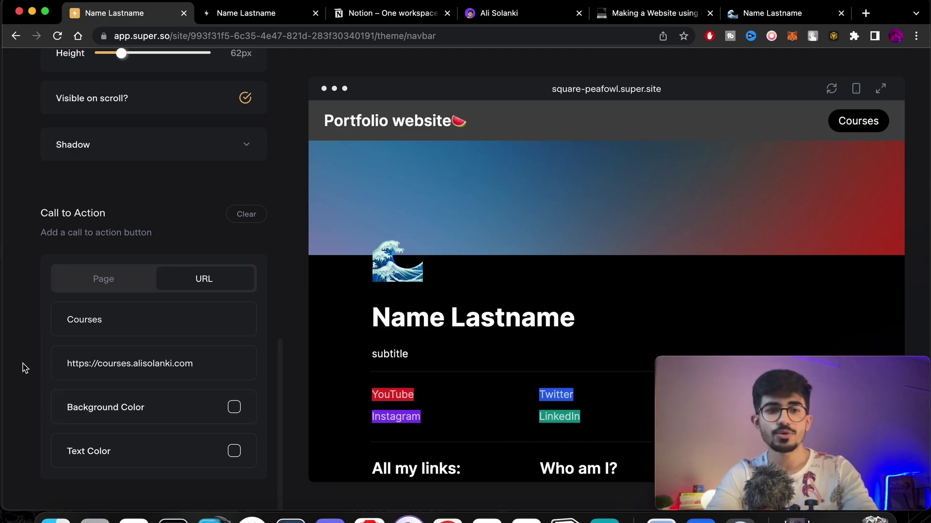
scroll(161, 426, "up", 8)
scroll(162, 425, "up", 8)
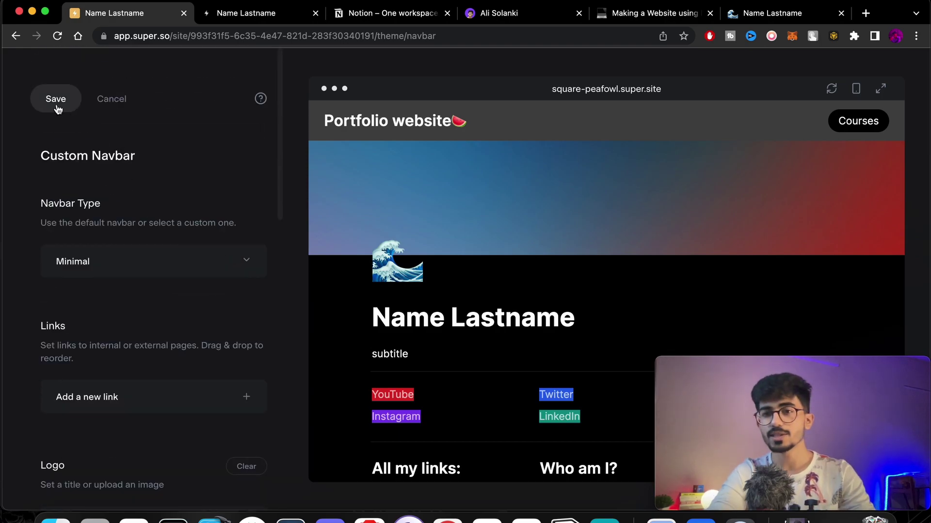
left_click(56, 100)
Choose the Stack layout for the custom footer.
left_click(52, 98)
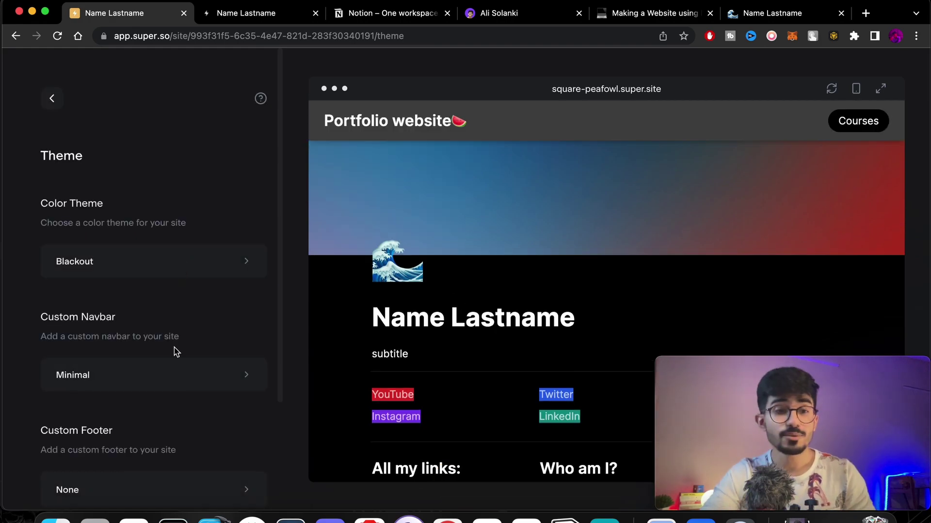
scroll(176, 352, "down", 3)
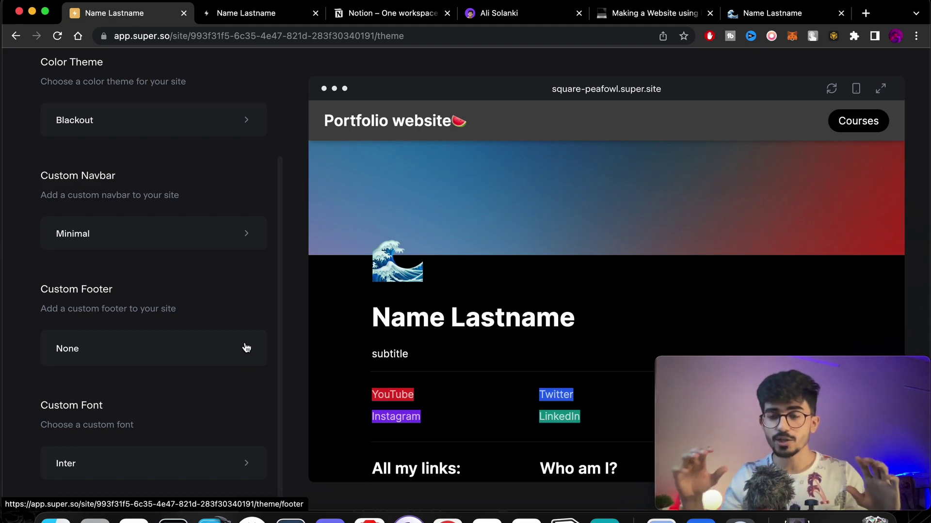
left_click(218, 343)
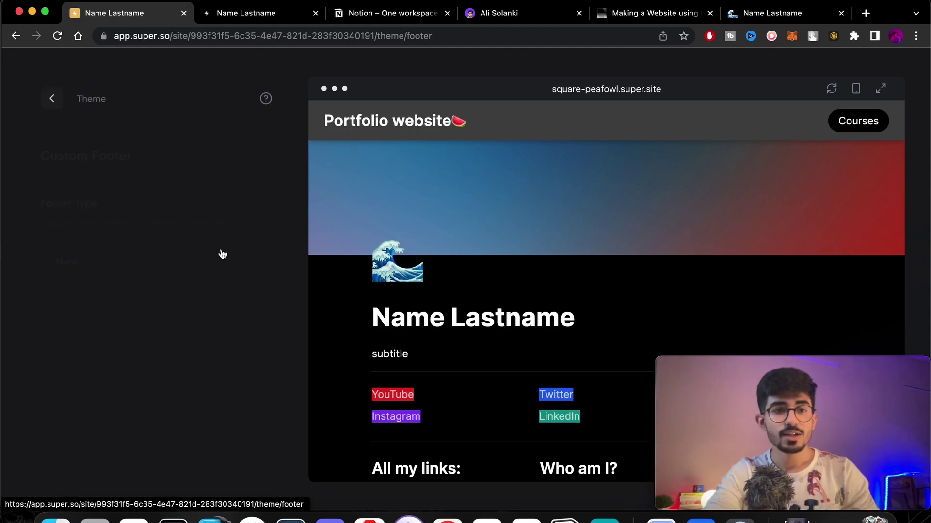
left_click(197, 277)
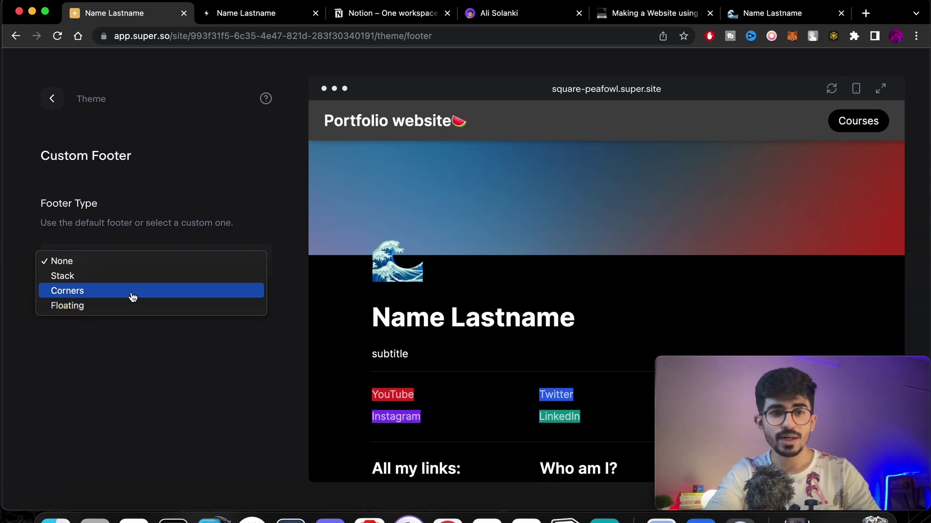
left_click(125, 278)
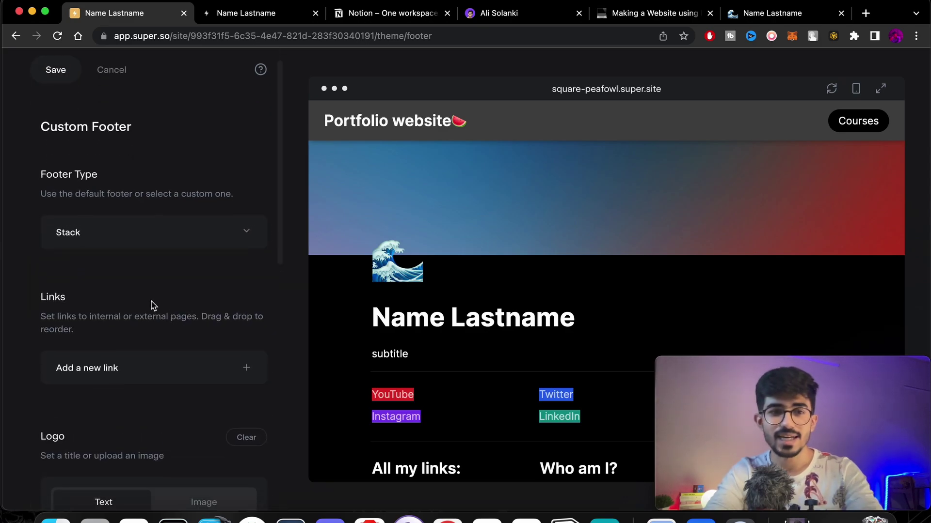
Add an Instagram social icon with its profile URL to the footer.
scroll(163, 274, "down", 10)
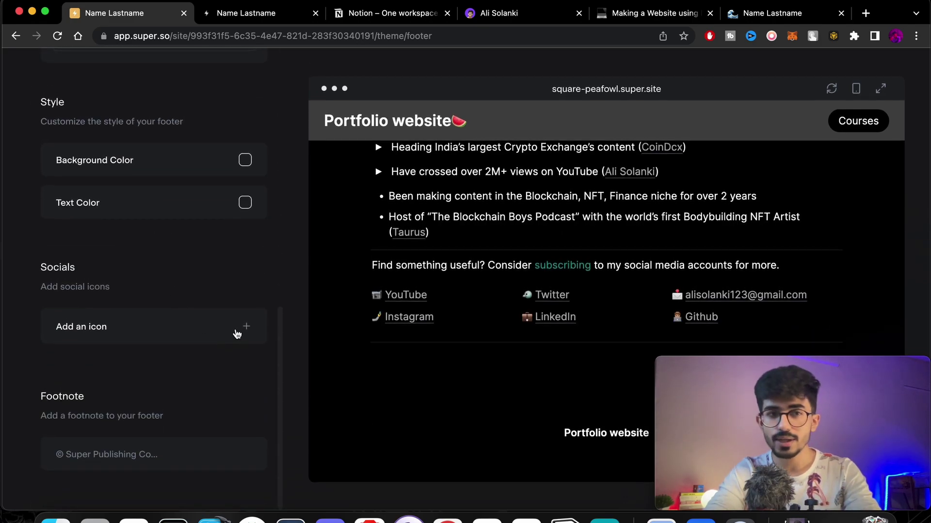
left_click(237, 334)
left_click(182, 380)
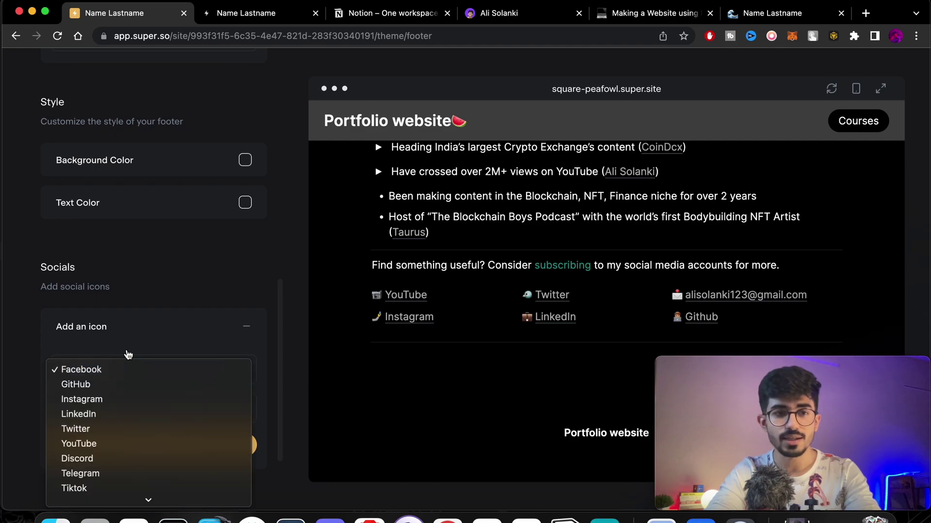
left_click(109, 406)
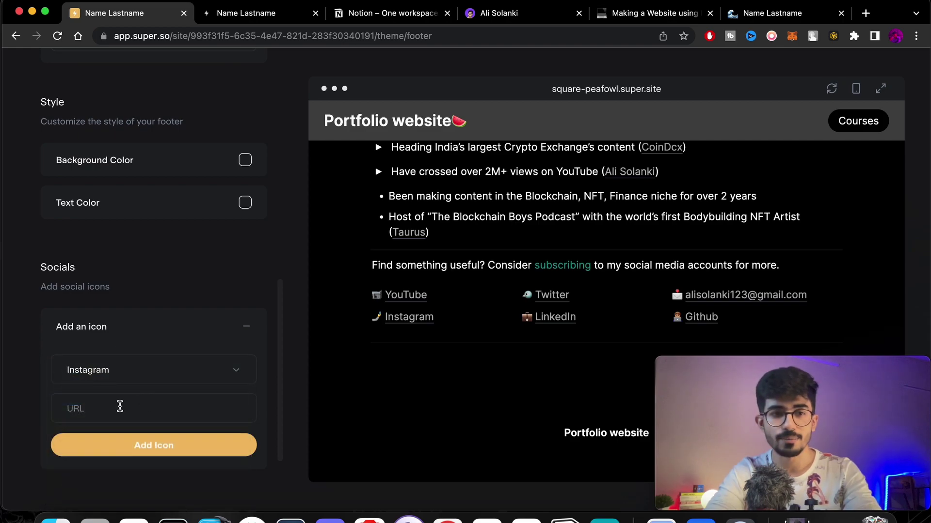
type("https://instagram.com/alisolankii")
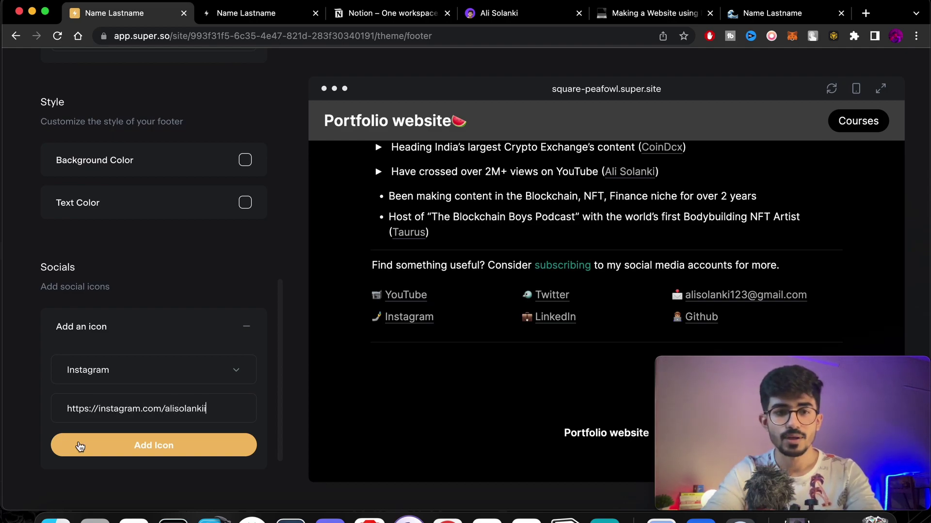
left_click(146, 453)
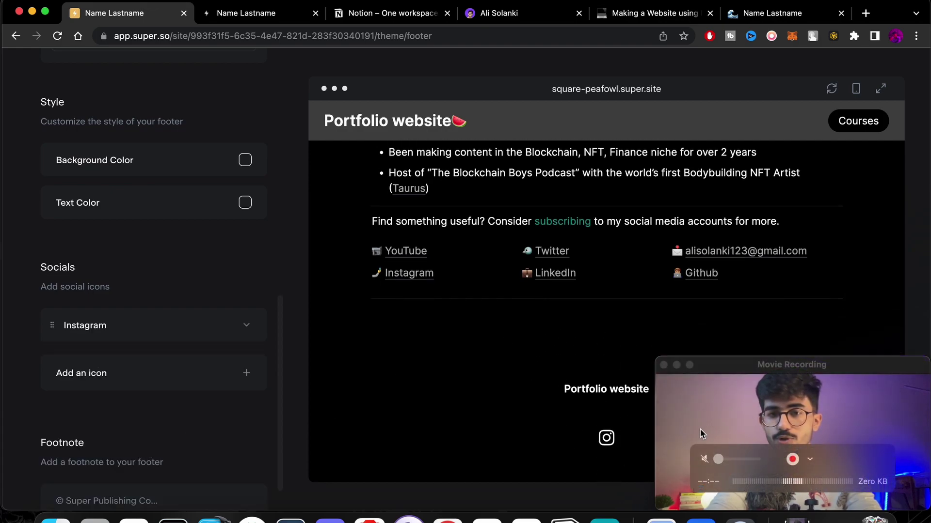
Set the footer footnote to the owner's name and 2022, save, and return to site settings.
scroll(243, 398, "down", 2)
left_click(121, 461)
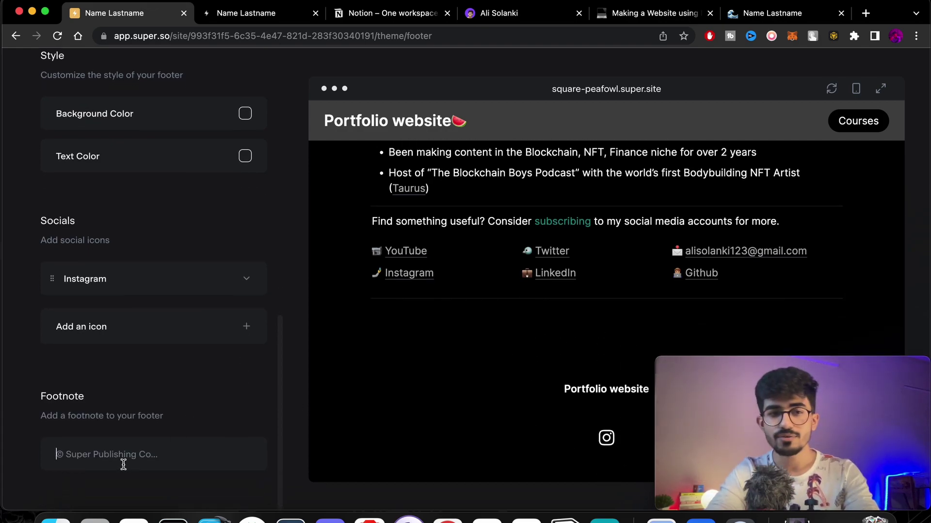
type("A")
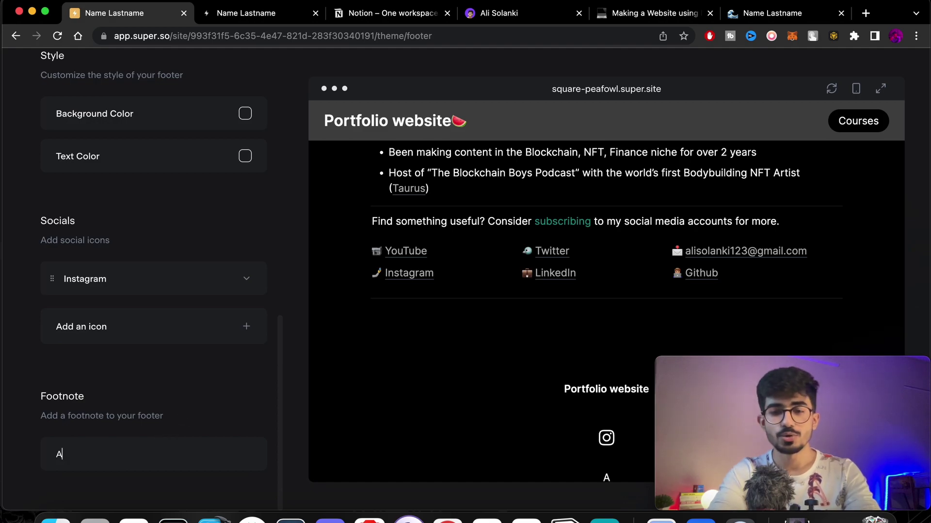
type("li Solanki 2022")
scroll(199, 342, "up", 10)
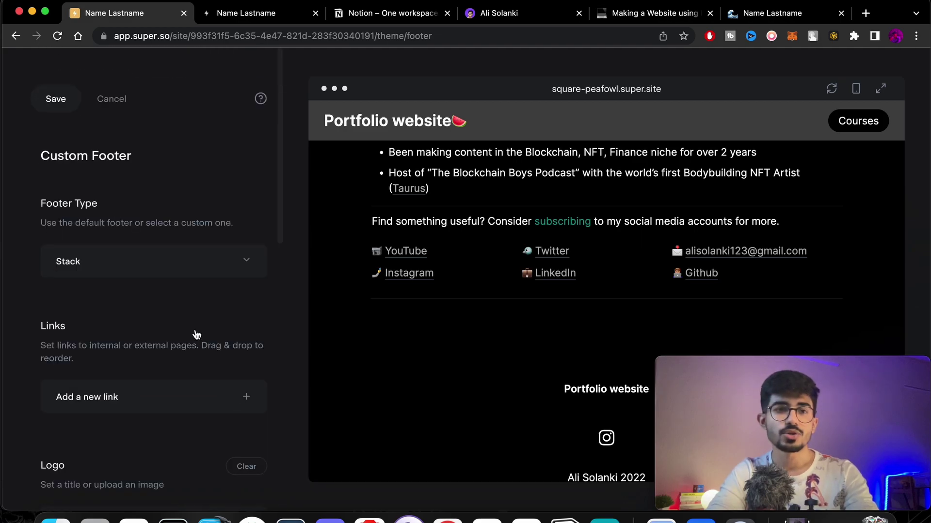
left_click(58, 101)
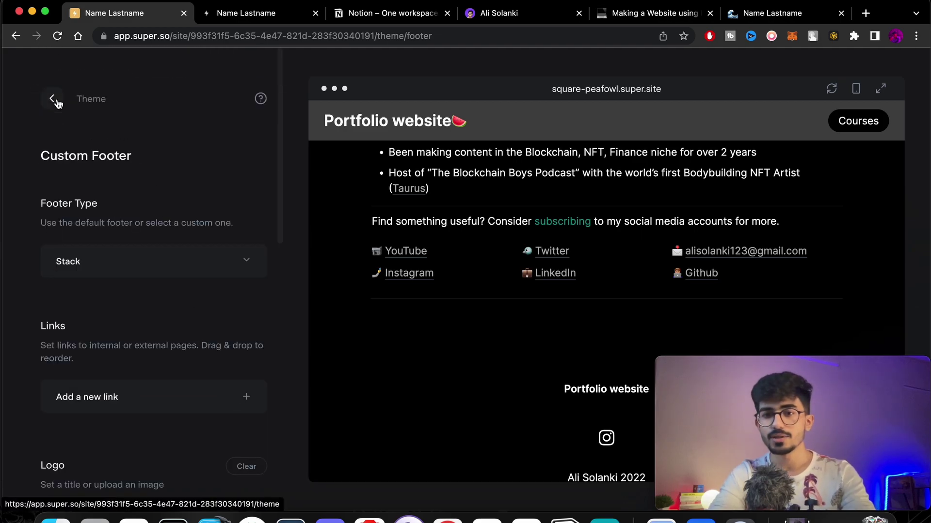
left_click(54, 104)
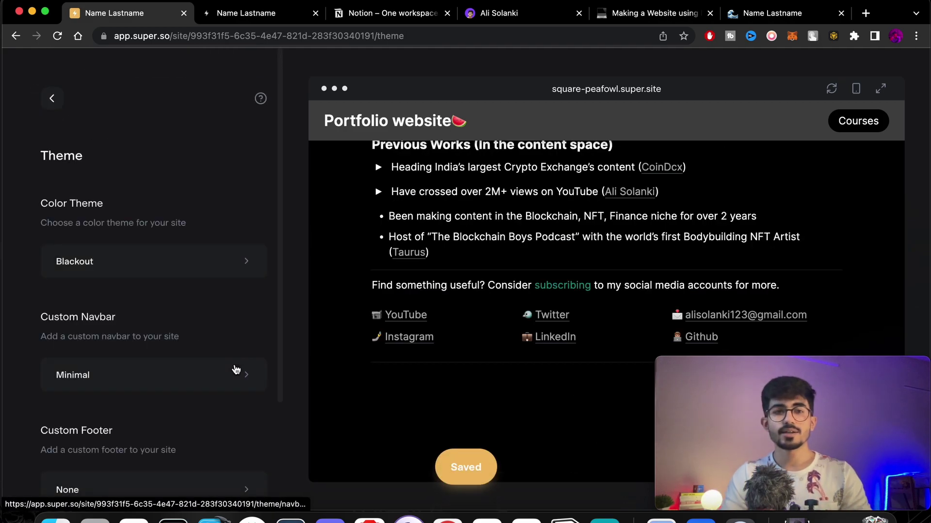
left_click(54, 101)
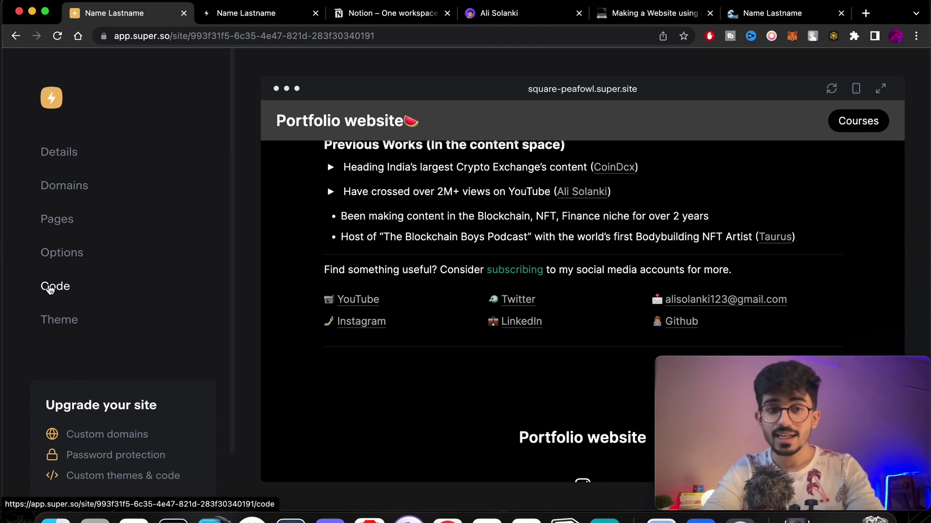
left_click(50, 288)
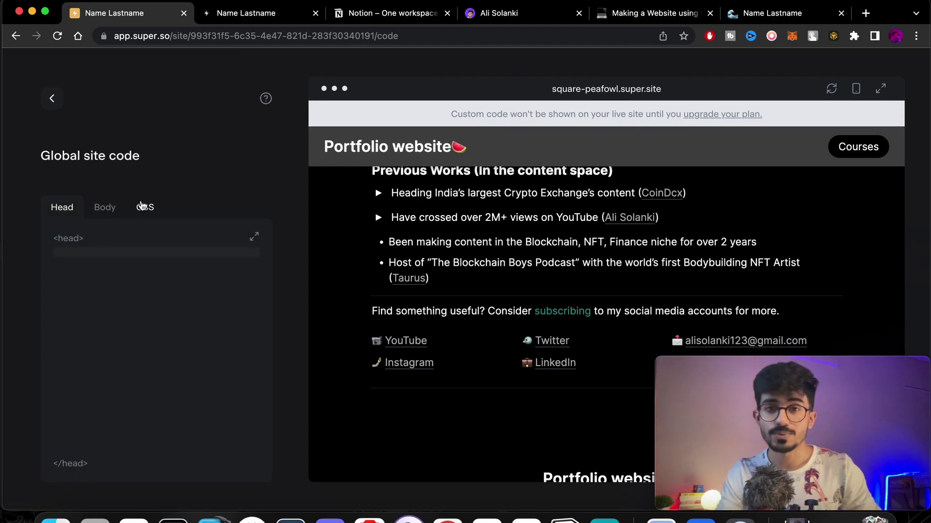
scroll(404, 250, "up", 10)
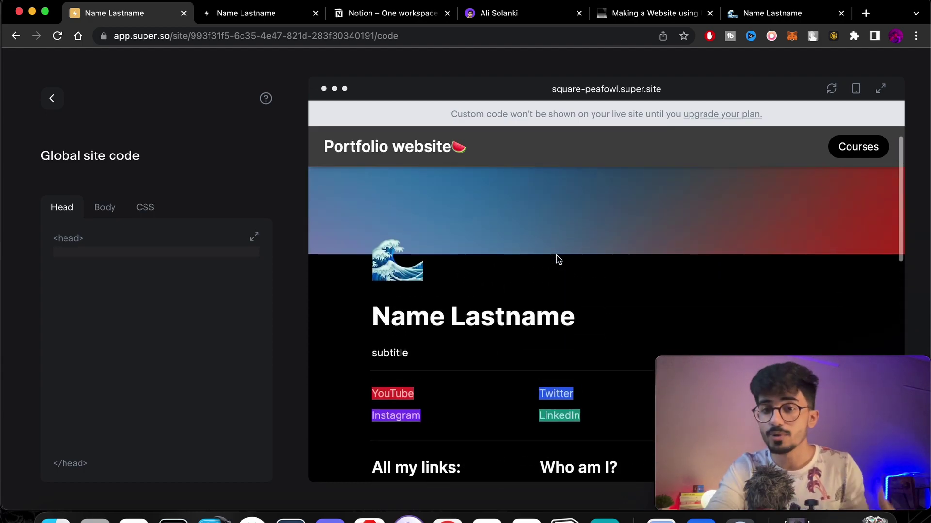
left_click(145, 207)
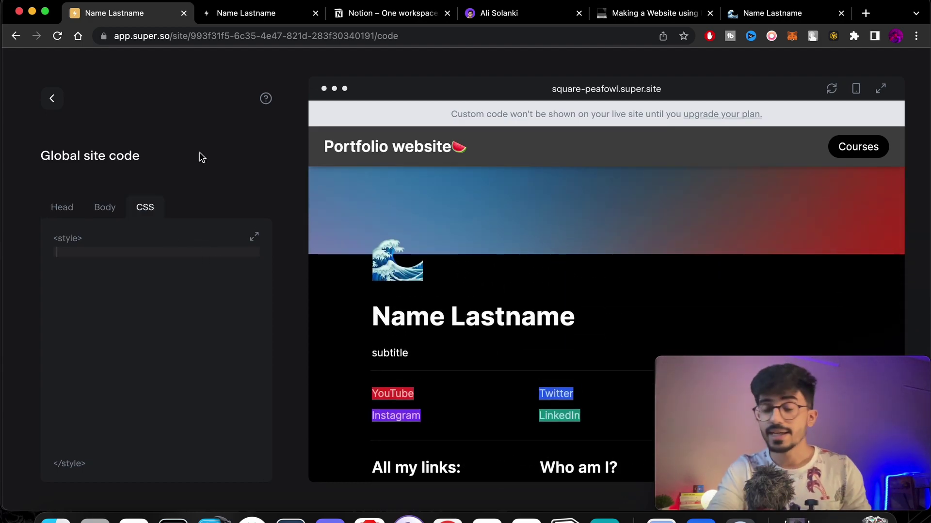
left_click(104, 206)
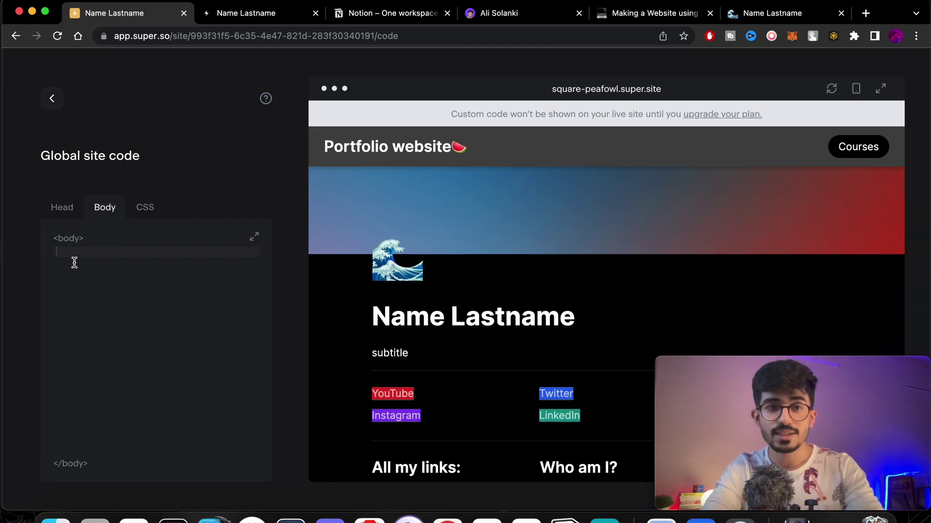
left_click(67, 210)
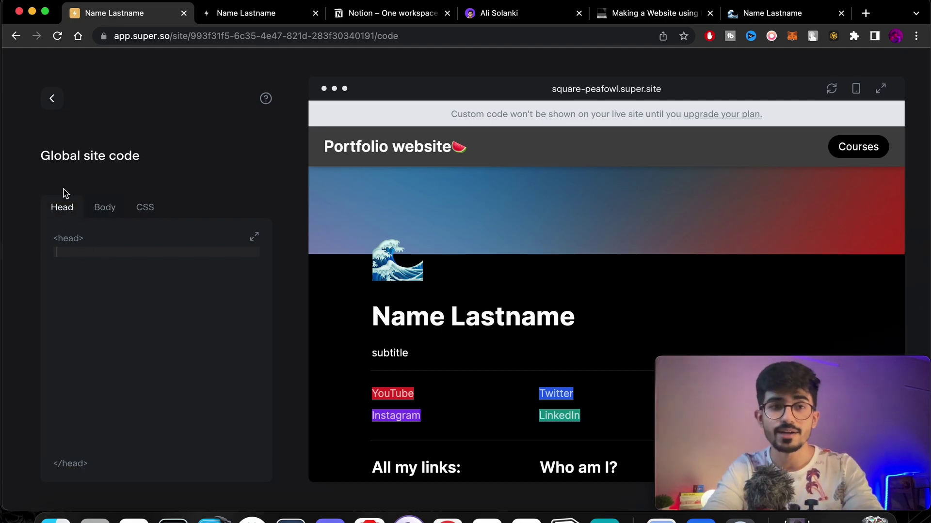
left_click(54, 98)
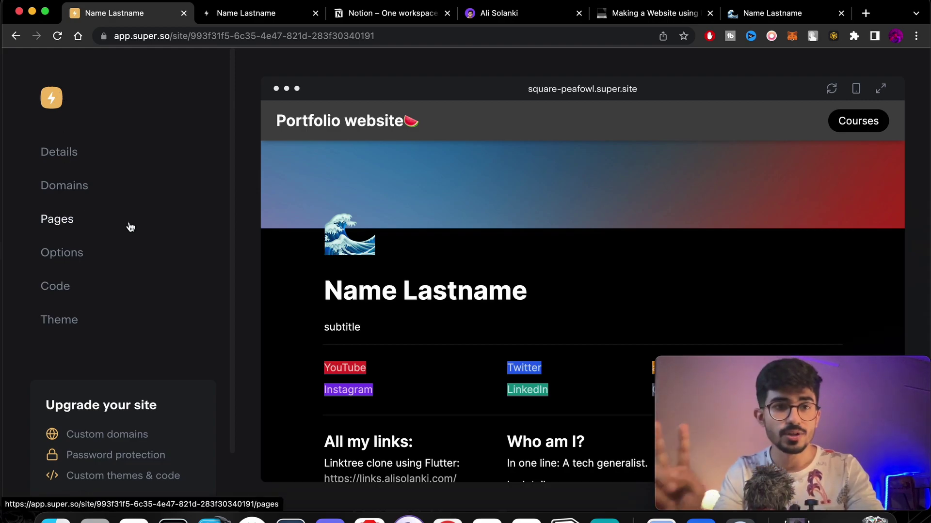
Replace the default subdomain square-peafowl with portfoliowebsite and save it.
left_click(50, 188)
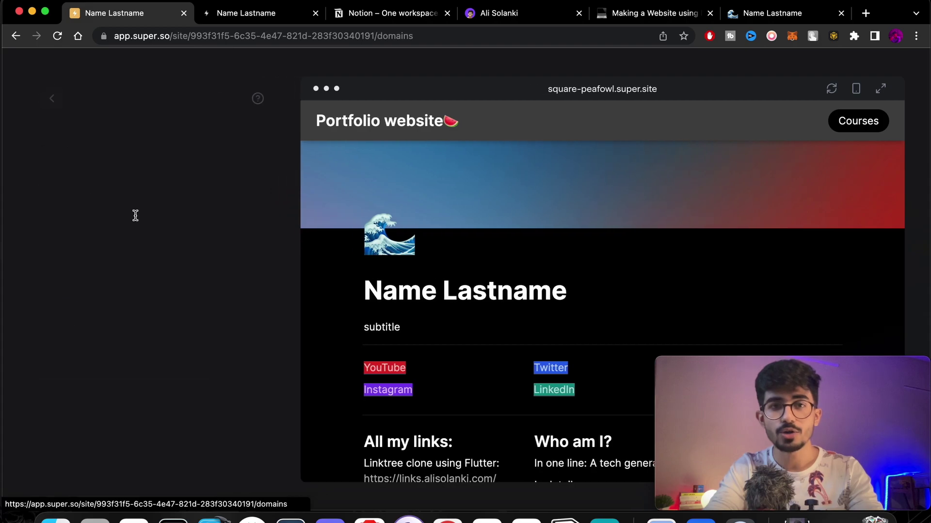
left_click(49, 95)
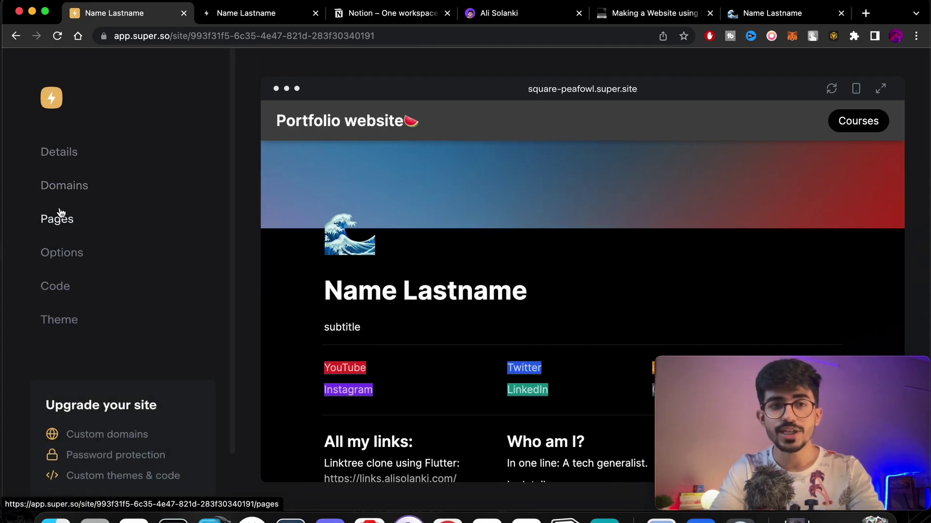
left_click(60, 214)
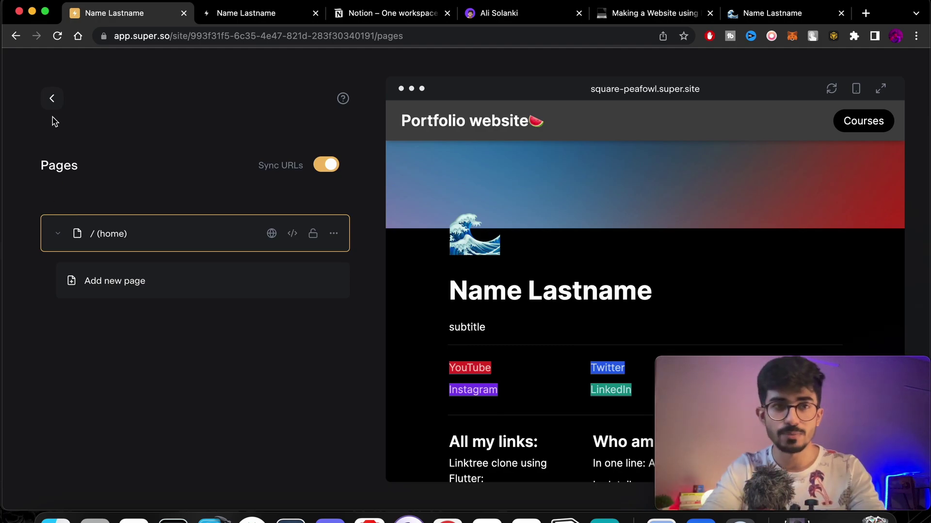
left_click(53, 98)
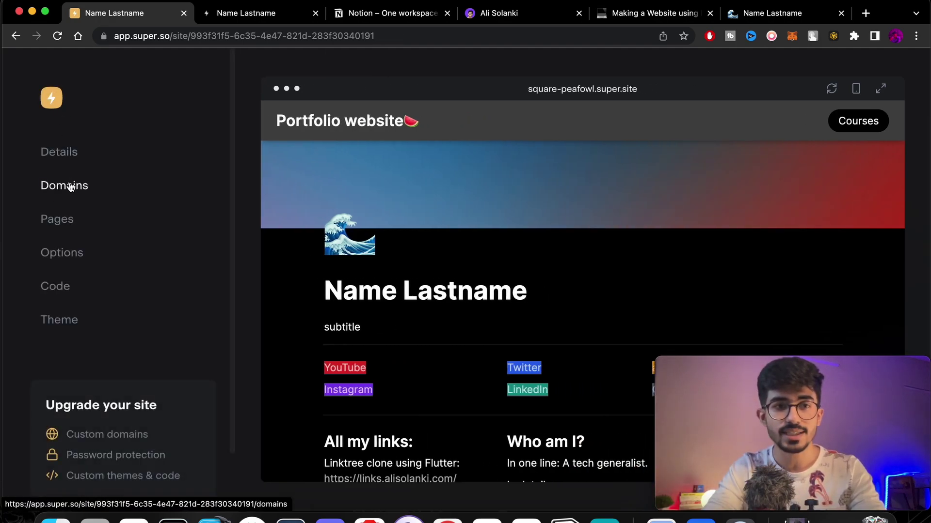
left_click(70, 187)
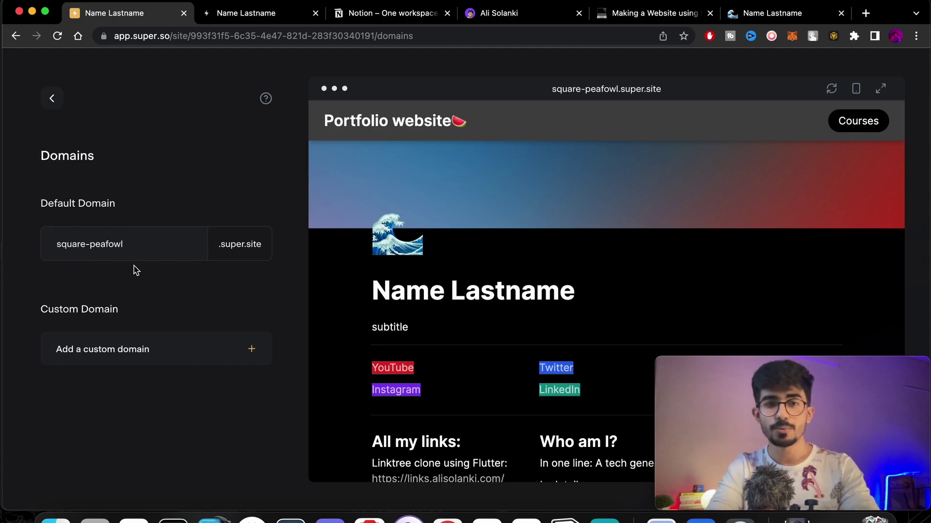
triple_click(152, 249)
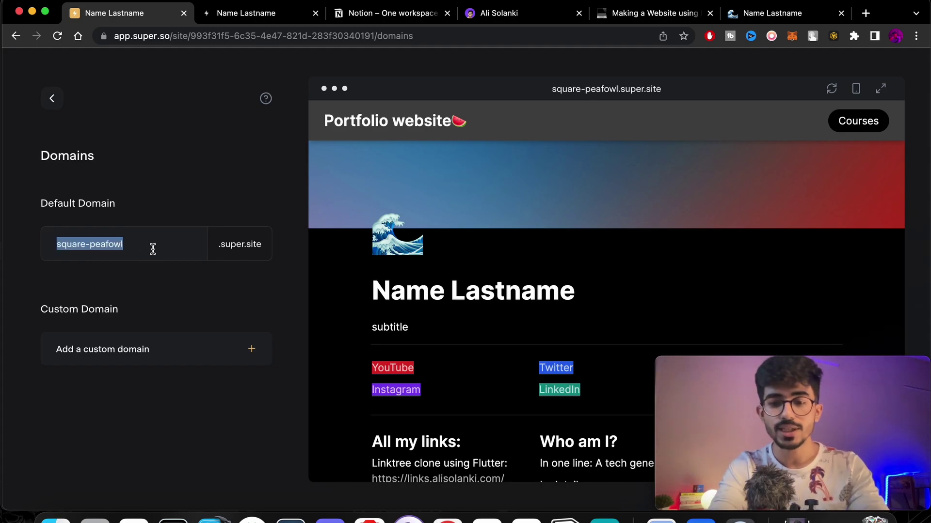
type("portfoliowebsite")
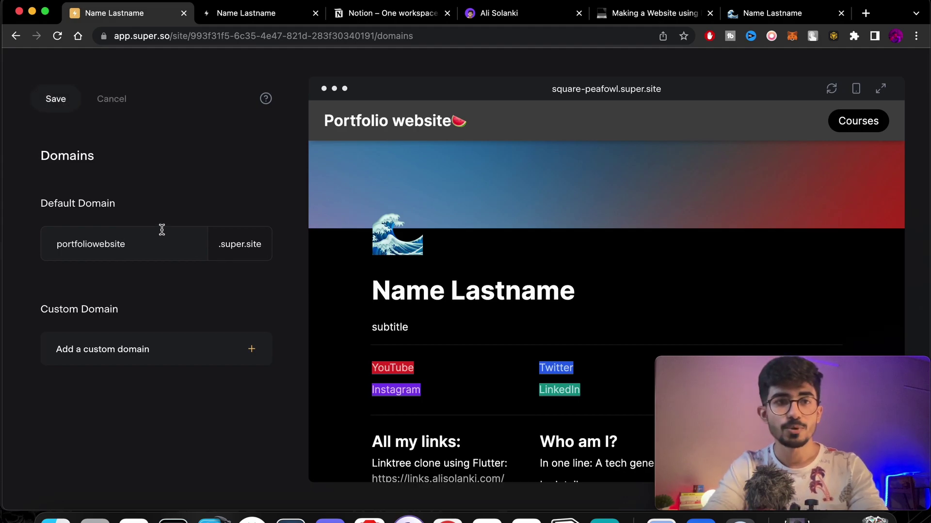
left_click(60, 97)
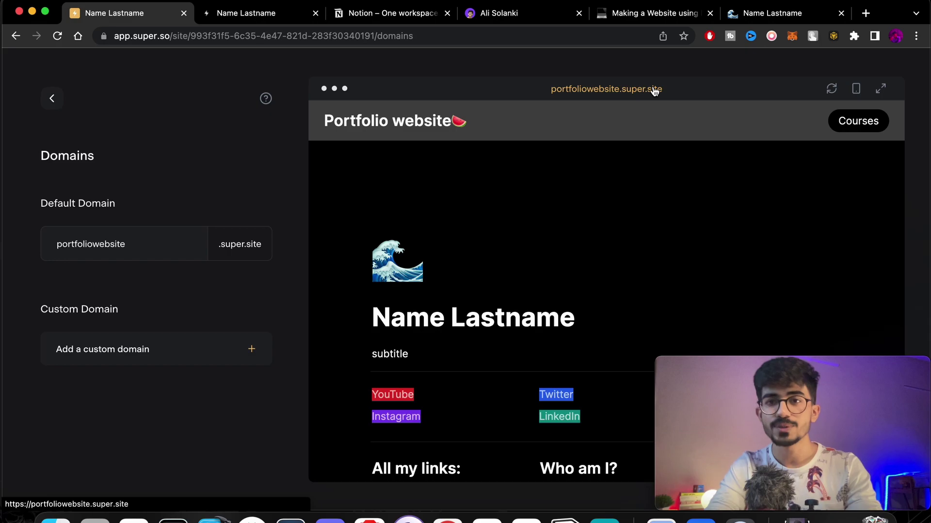
Open the live portfoliowebsite.super.site in a new tab and look it over.
left_click(655, 91)
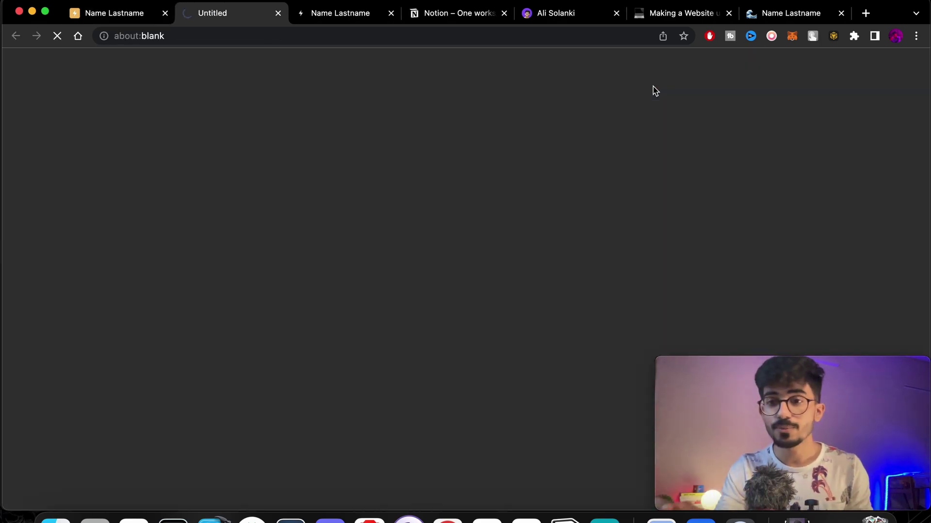
scroll(390, 228, "down", 10)
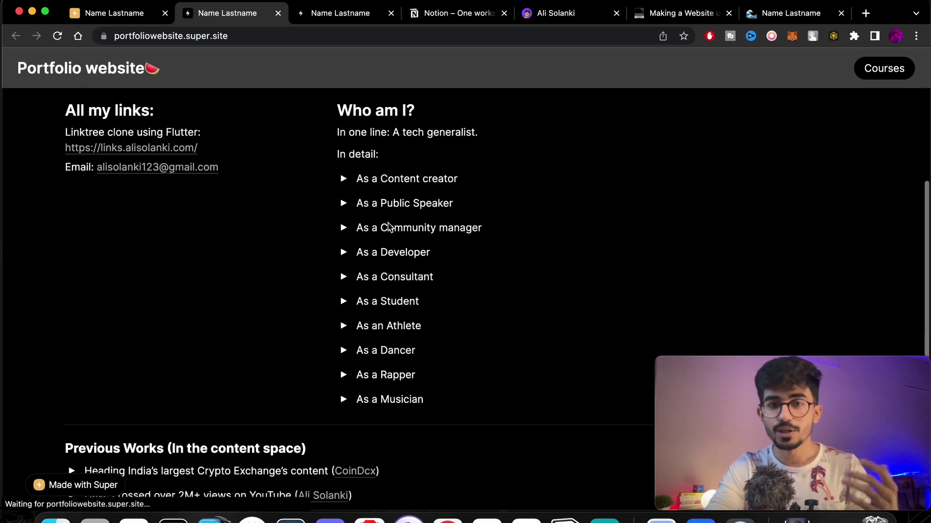
scroll(391, 228, "up", 15)
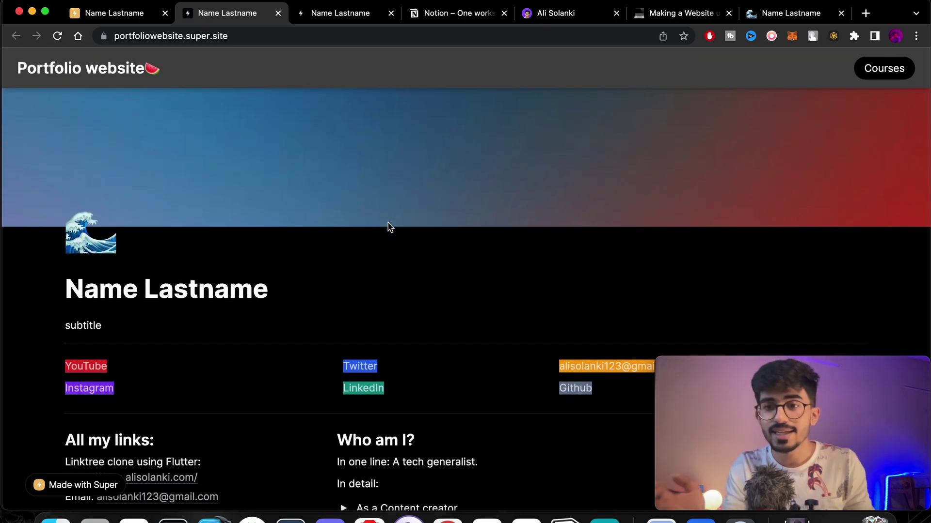
left_click(125, 14)
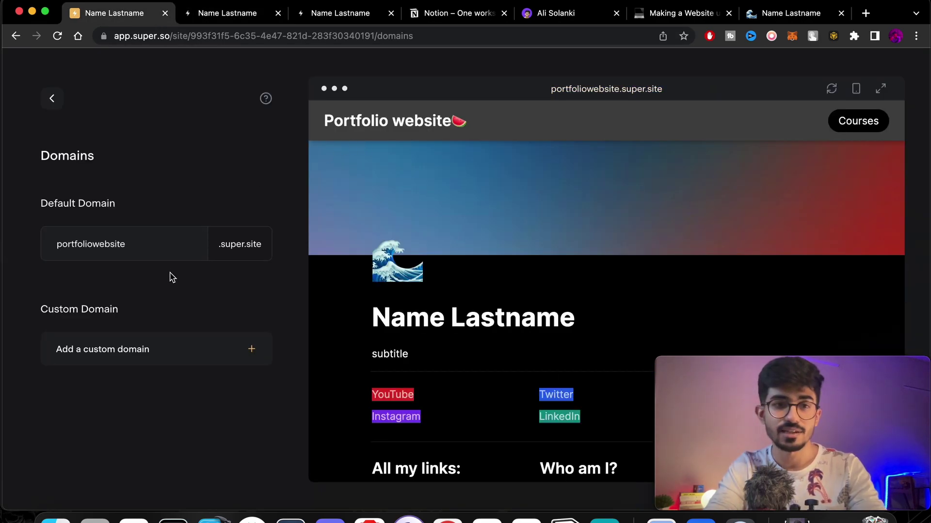
Try adding a custom domain, dismiss the payment prompt, and return to the main site menu.
left_click(201, 357)
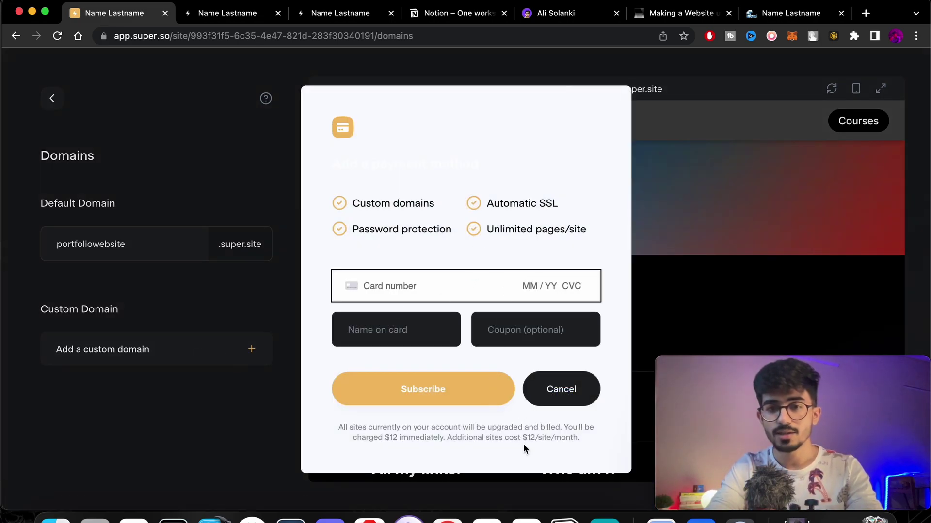
scroll(523, 443, "up", 5)
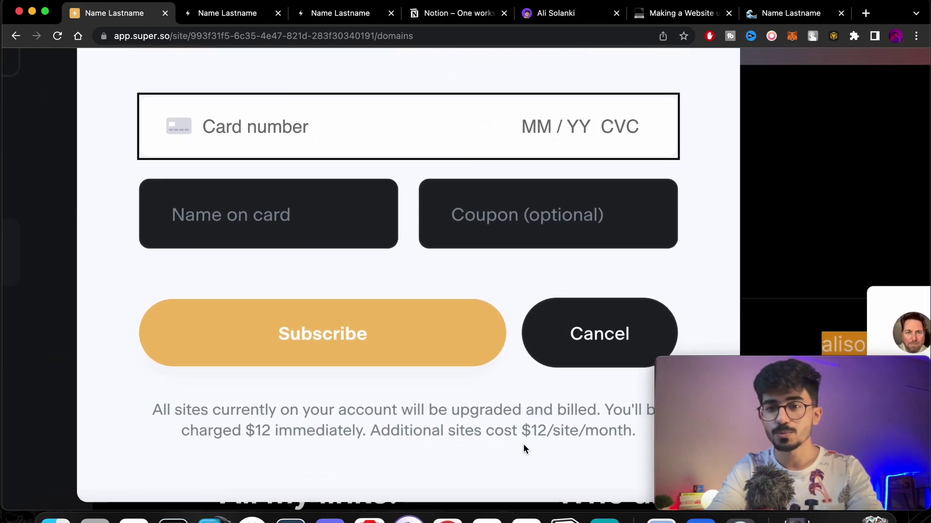
scroll(523, 444, "down", 5)
key("Escape")
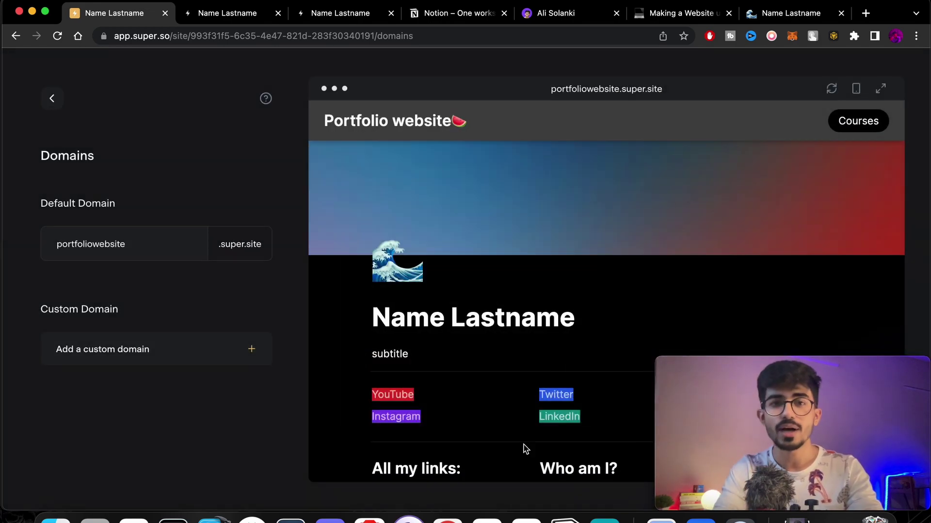
left_click(51, 98)
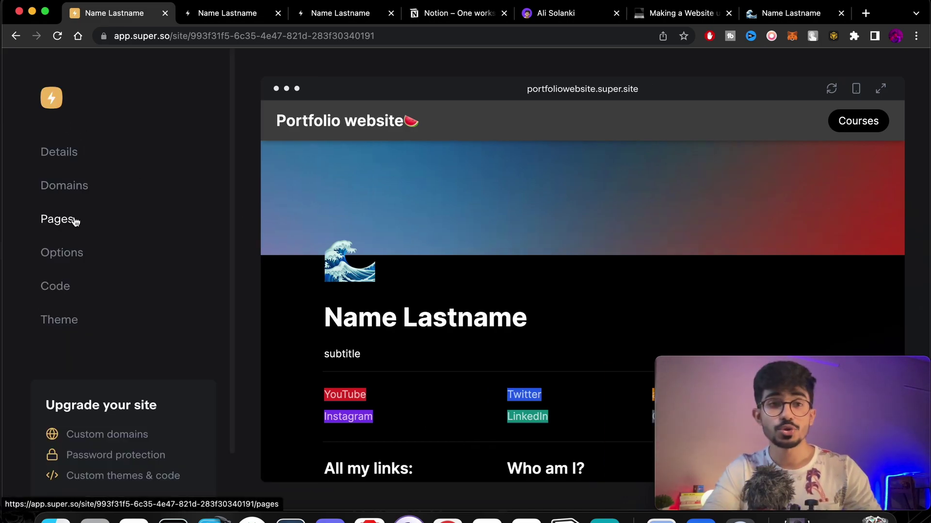
Open the Pages settings, which list only the / (home) page with Sync URLs on.
left_click(75, 221)
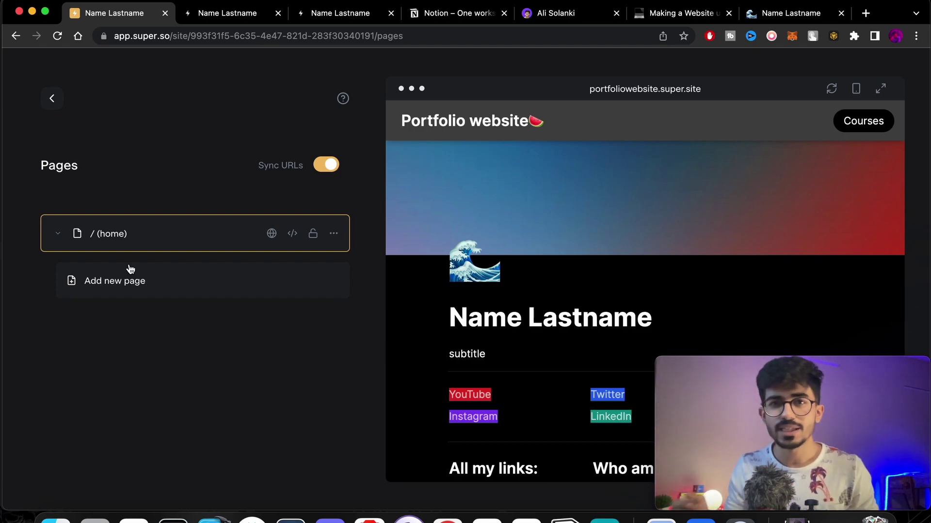
scroll(462, 317, "down", 10)
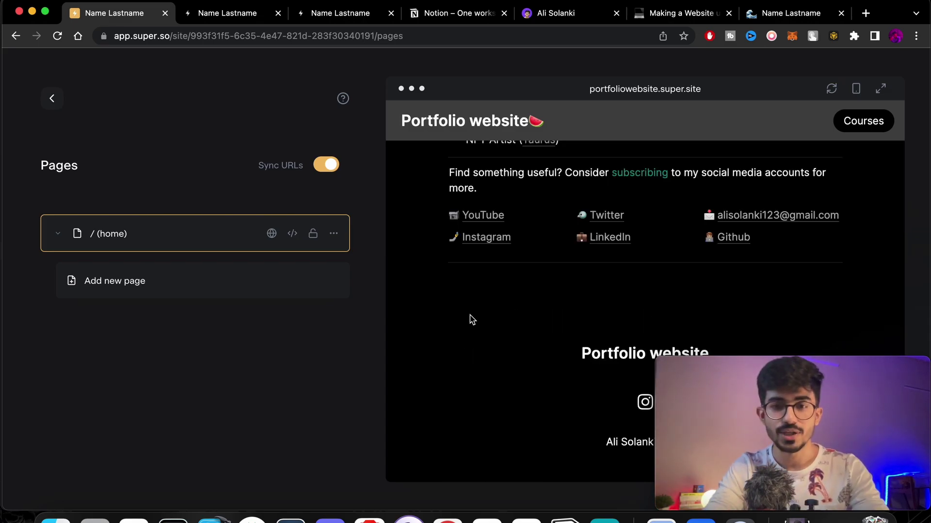
Insert a new sub-page with /page at the bottom of the Notion home page.
left_click(772, 14)
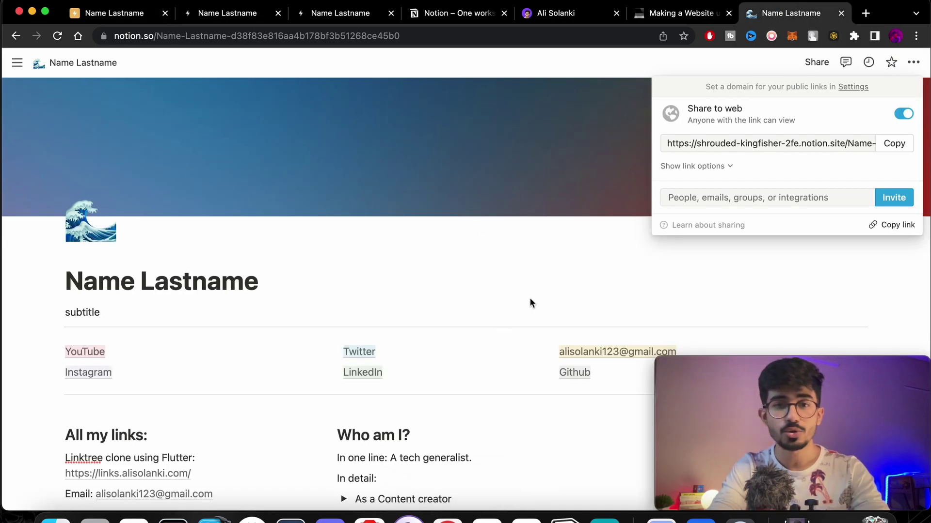
left_click(529, 300)
scroll(529, 298, "down", 15)
left_click(337, 413)
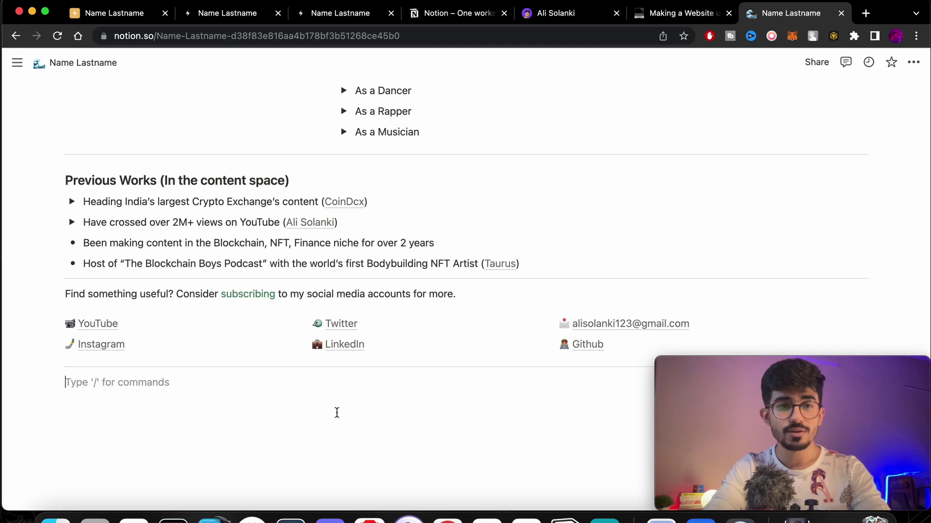
type("/pa")
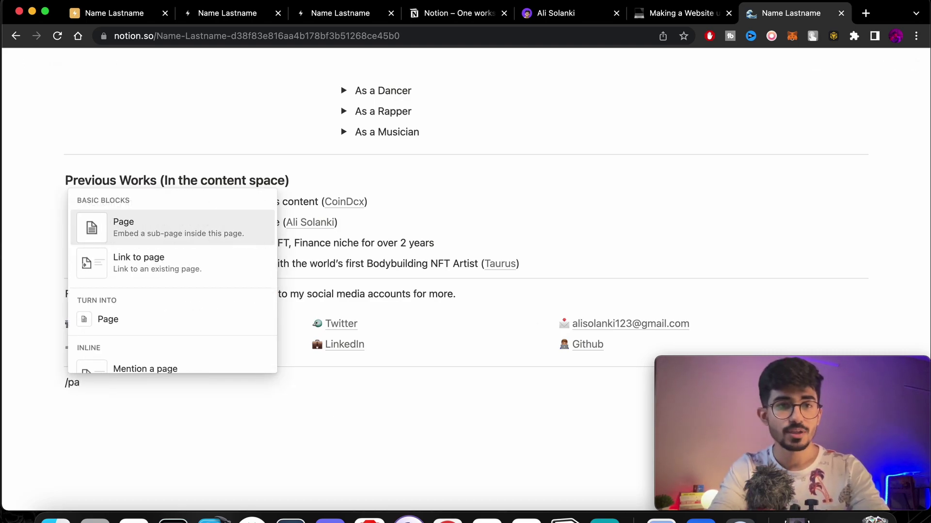
key("Return")
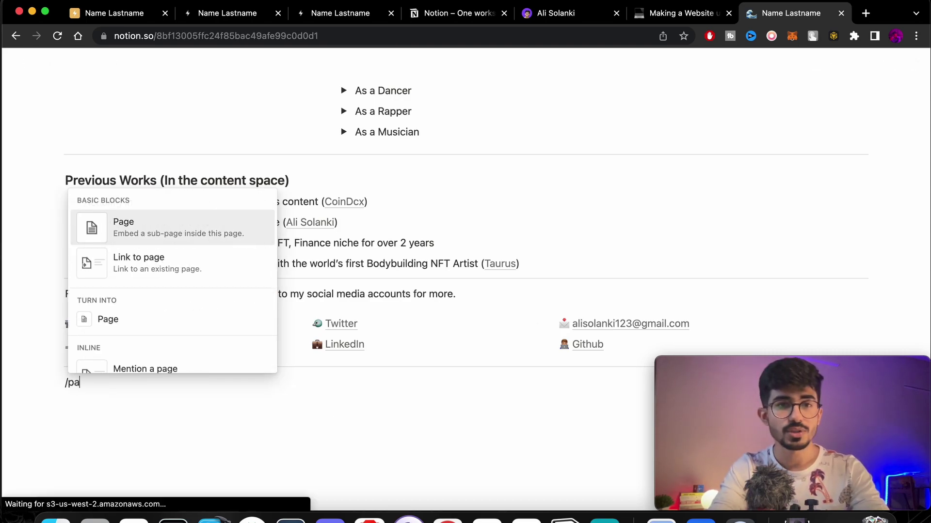
Title the sub-page 'Contact Me', give it an icon, and add a 'Mail id:' line with the owner's e-mail.
type("Conta")
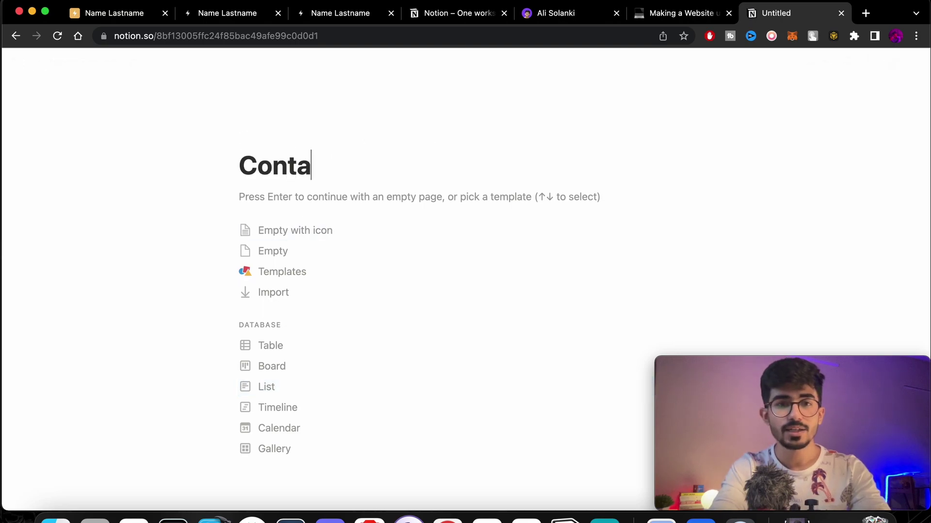
type("ct Me")
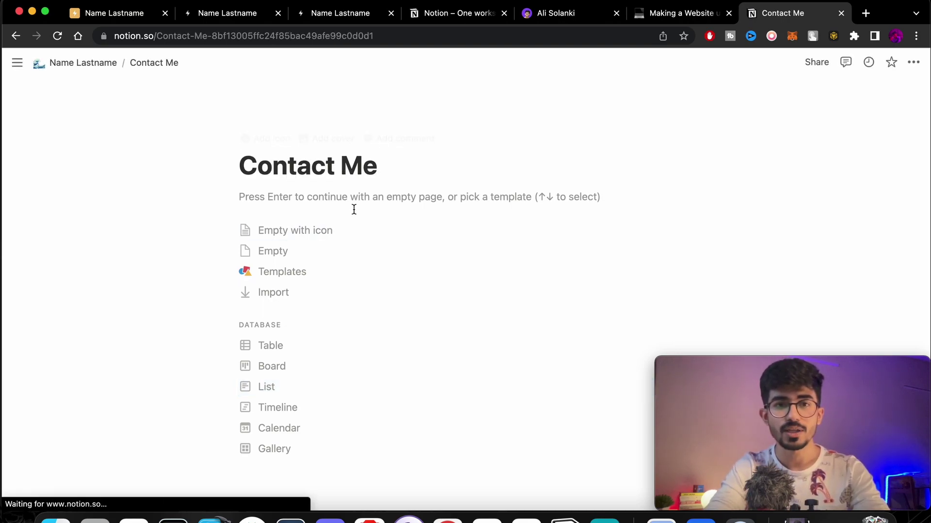
left_click(313, 235)
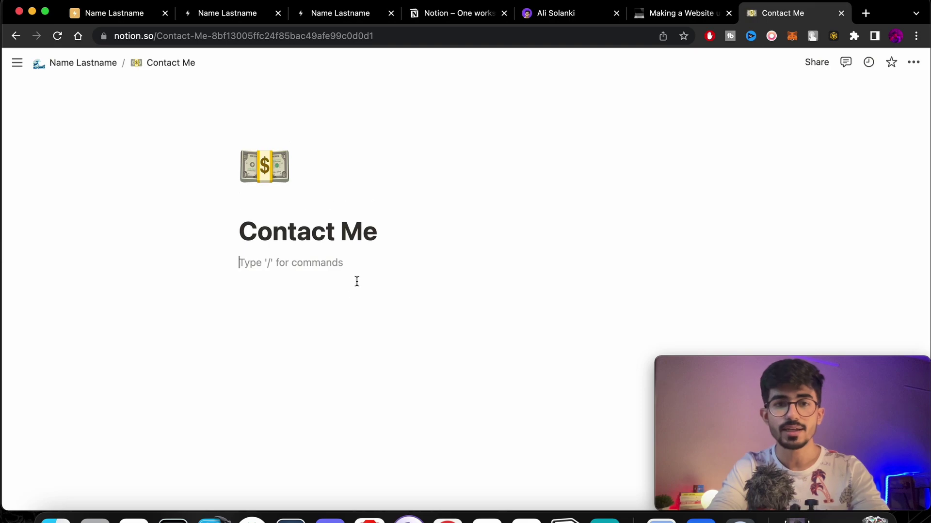
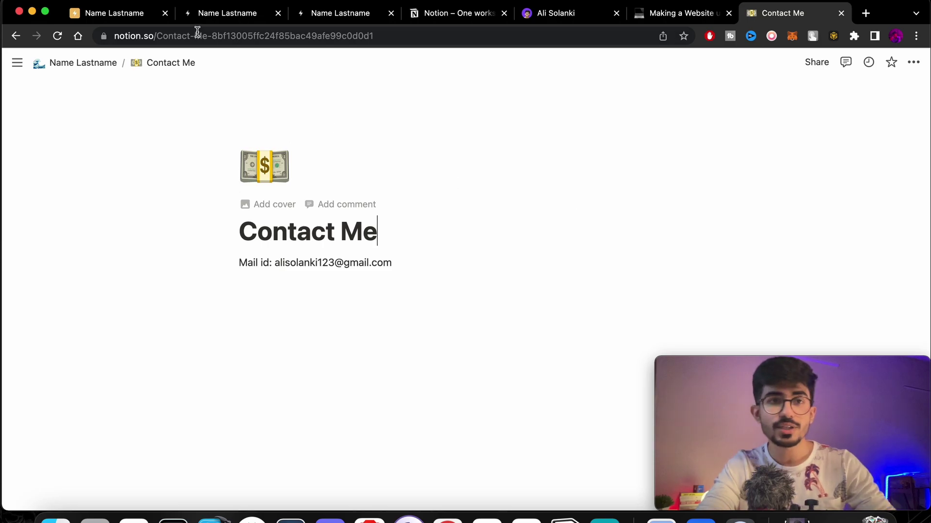
left_click(128, 21)
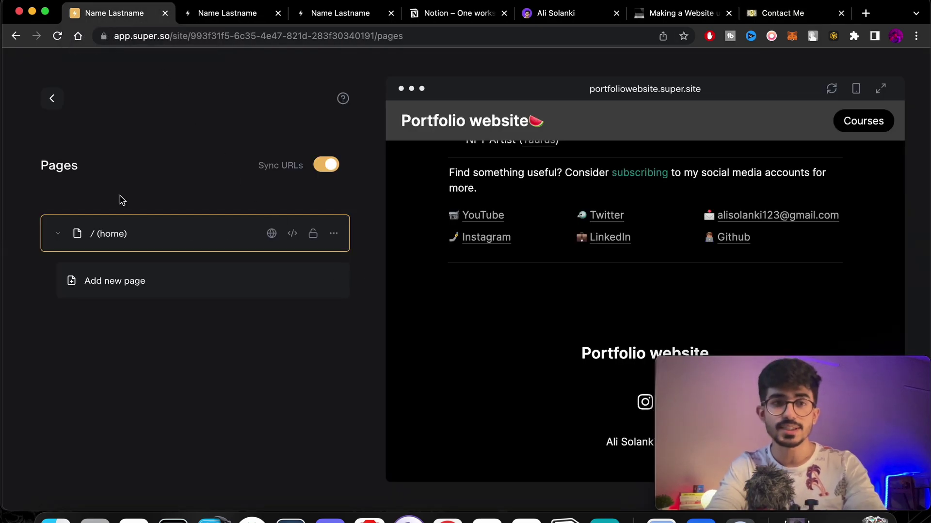
Reload the preview, open Contact Me, and confirm /contact-me sits under / (home) in Pages.
left_click(52, 101)
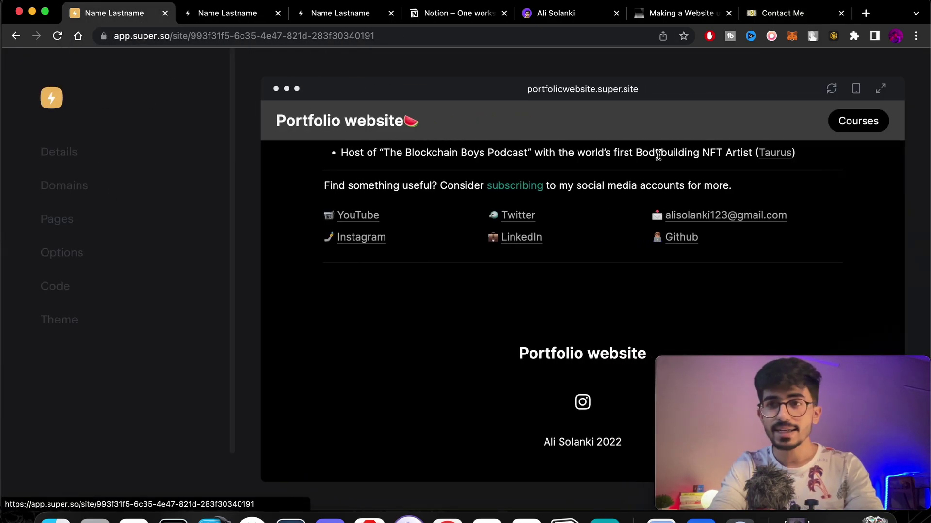
left_click(831, 89)
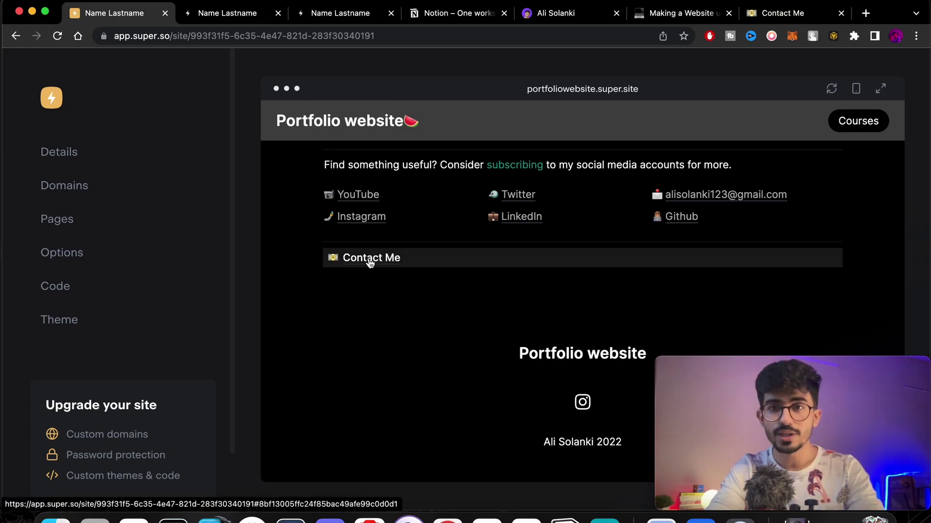
left_click(368, 261)
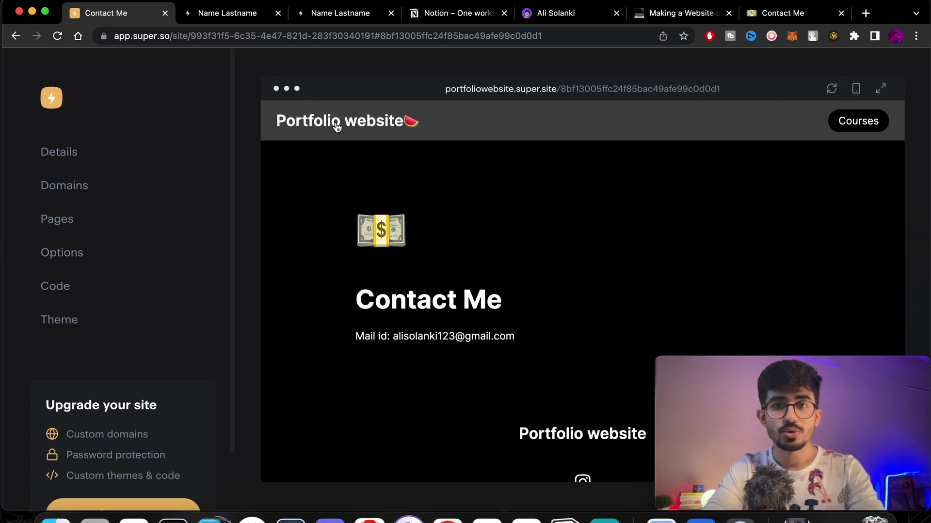
left_click(64, 230)
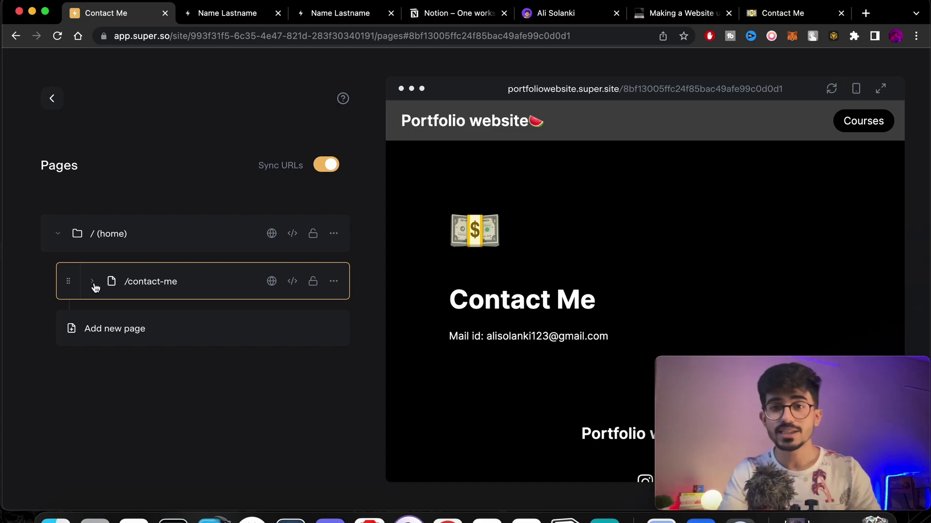
left_click(149, 244)
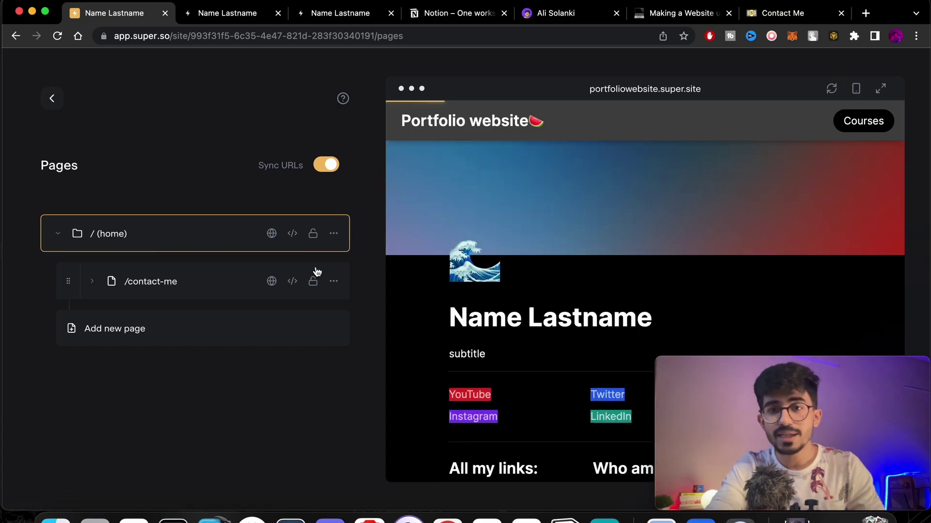